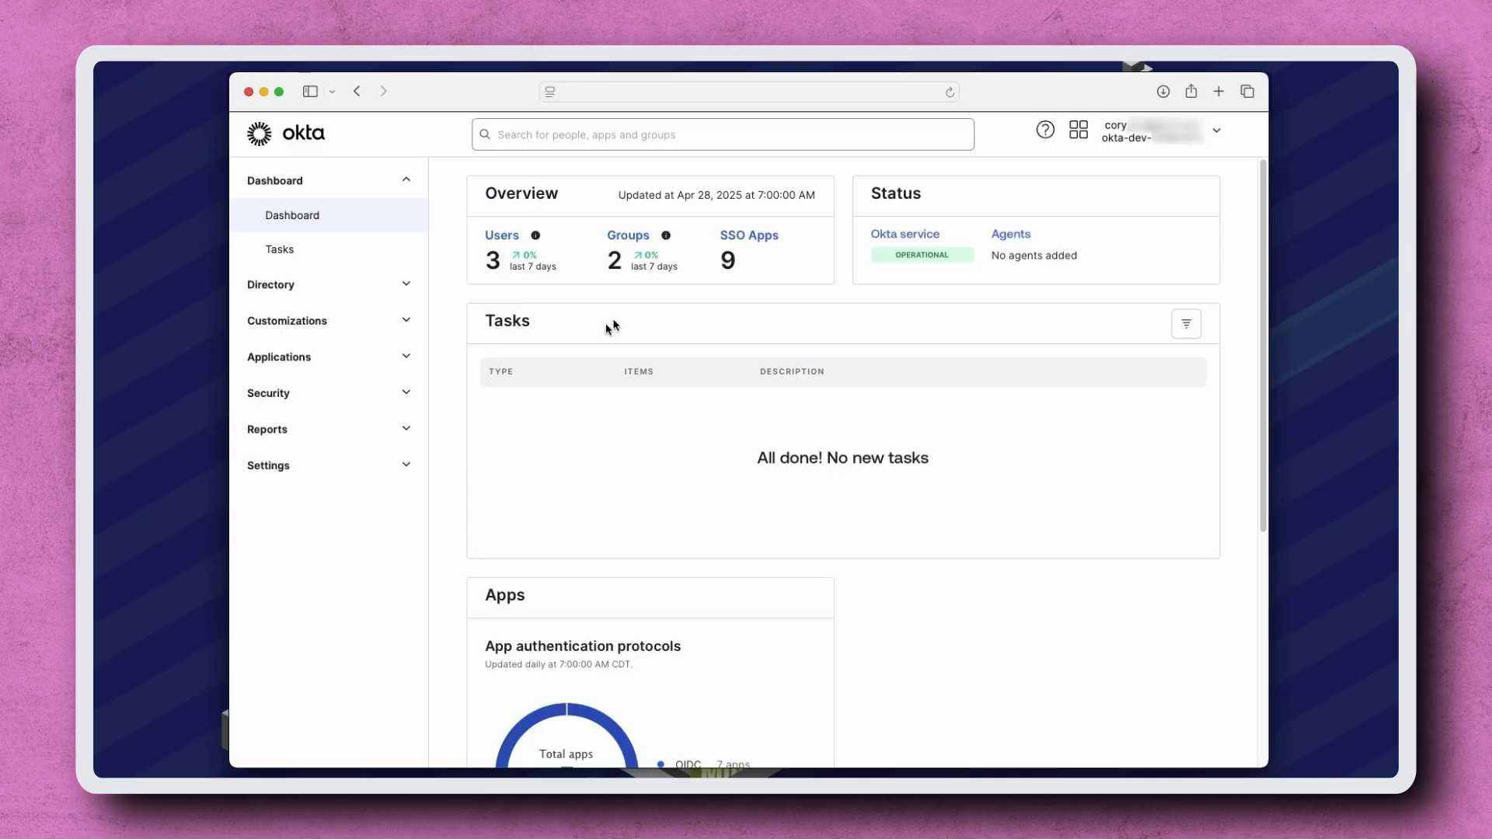
Start a new app integration using OIDC - OpenID Connect as the sign-in method and Web Application as the application type.
click(374, 359)
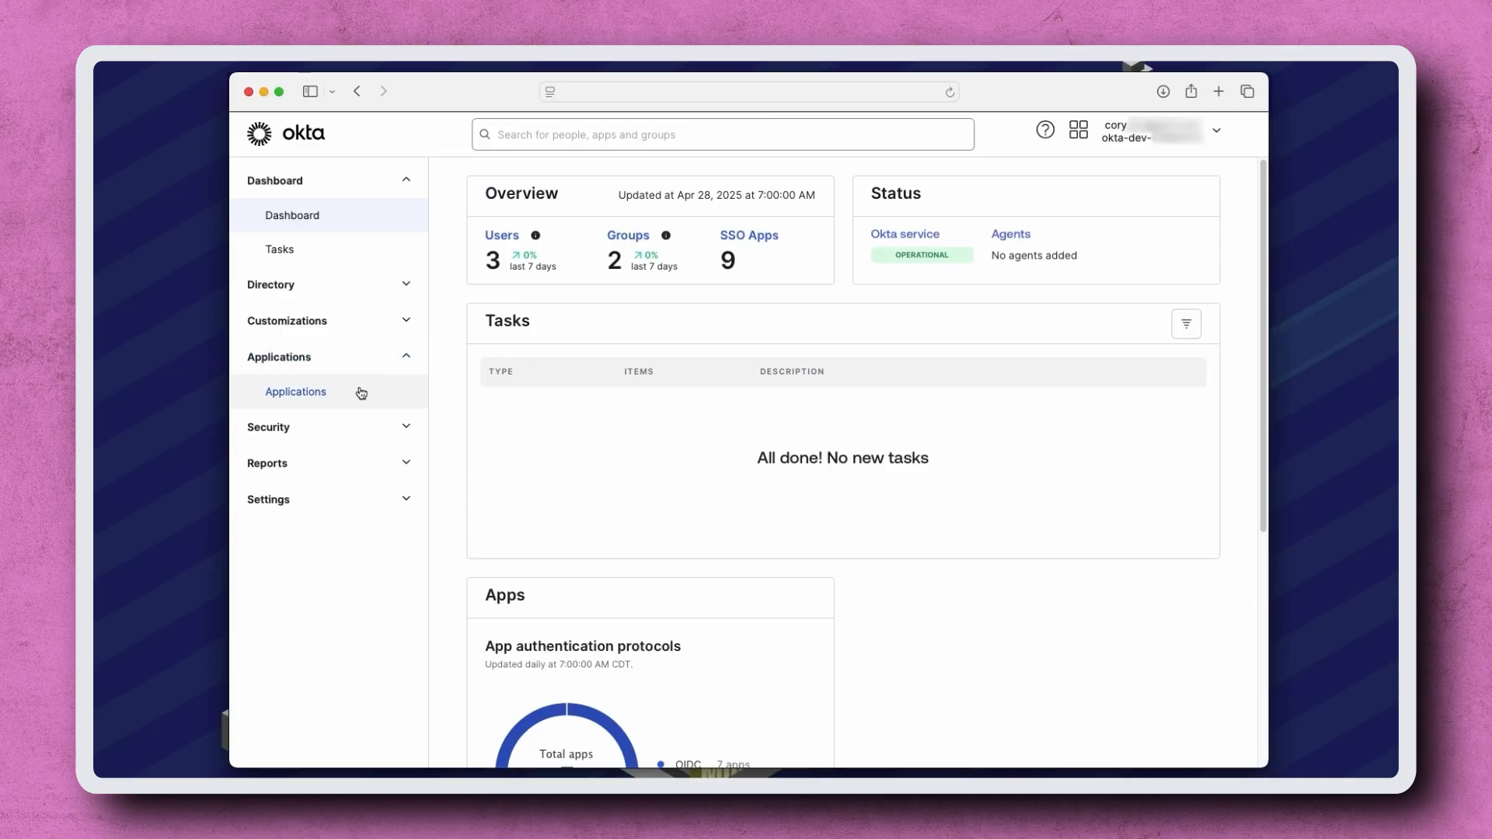
click(361, 389)
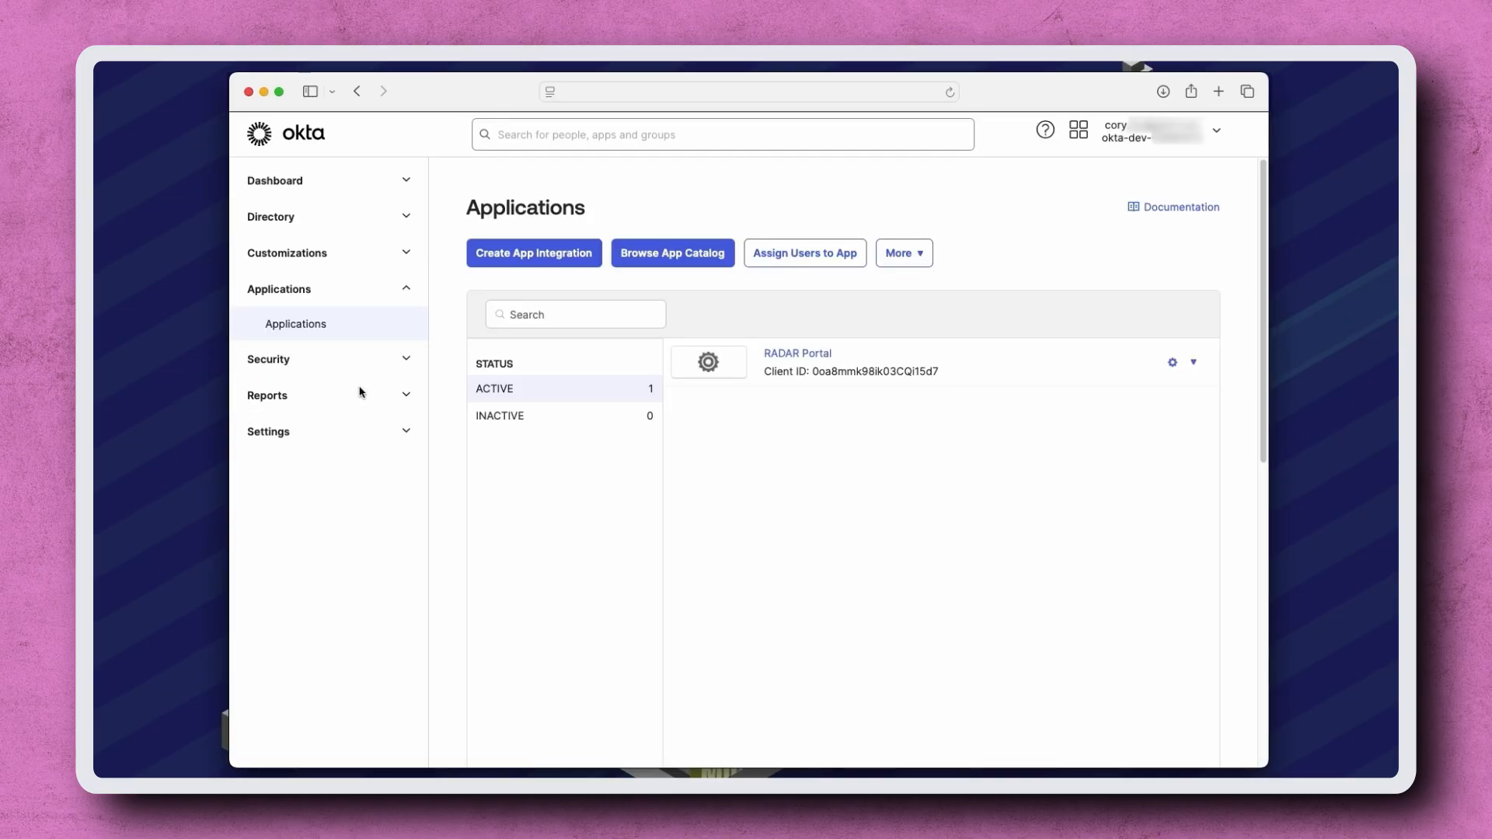
click(519, 258)
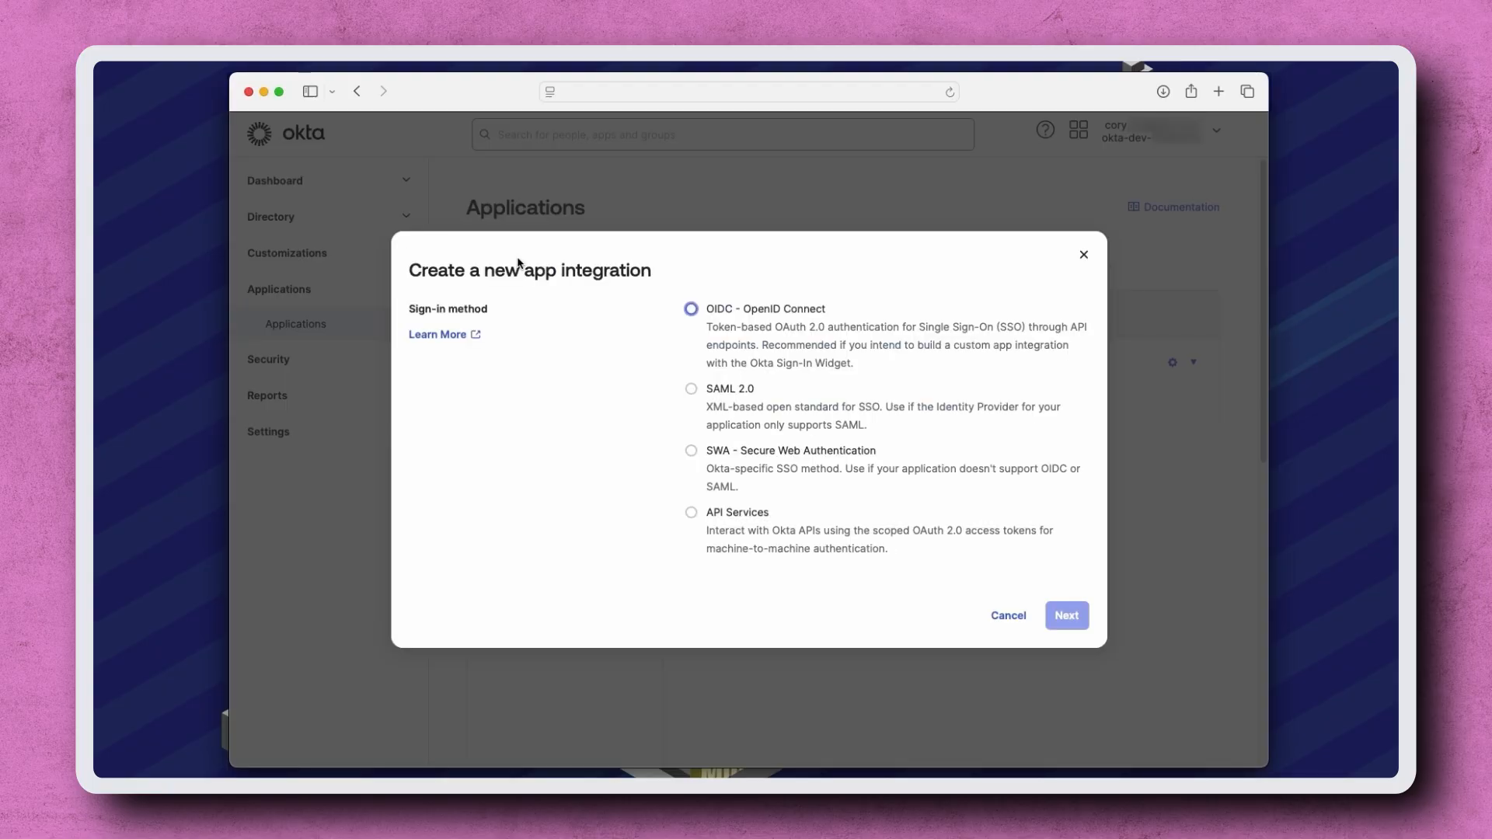
click(691, 309)
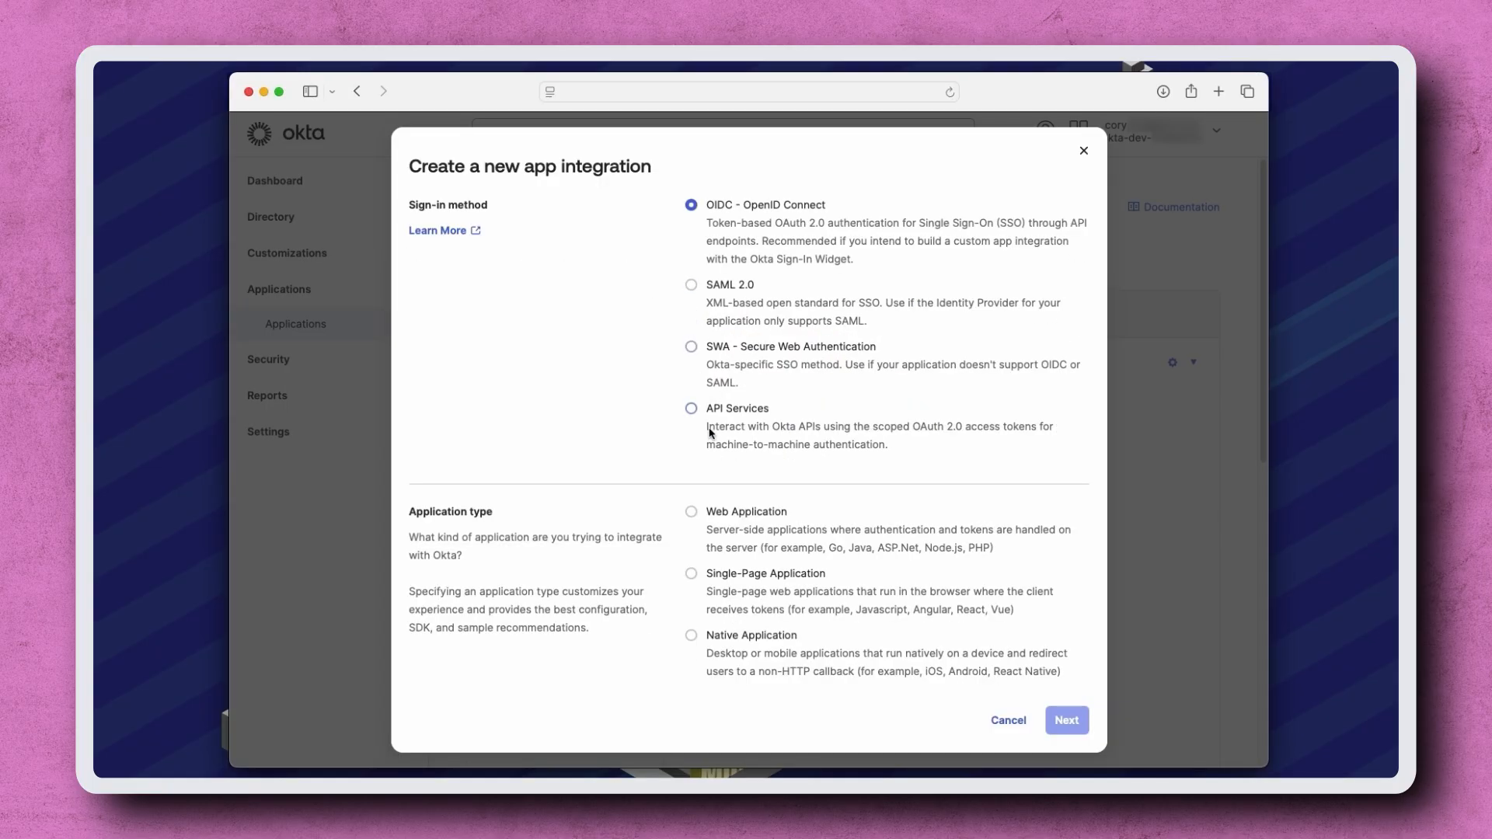
click(691, 512)
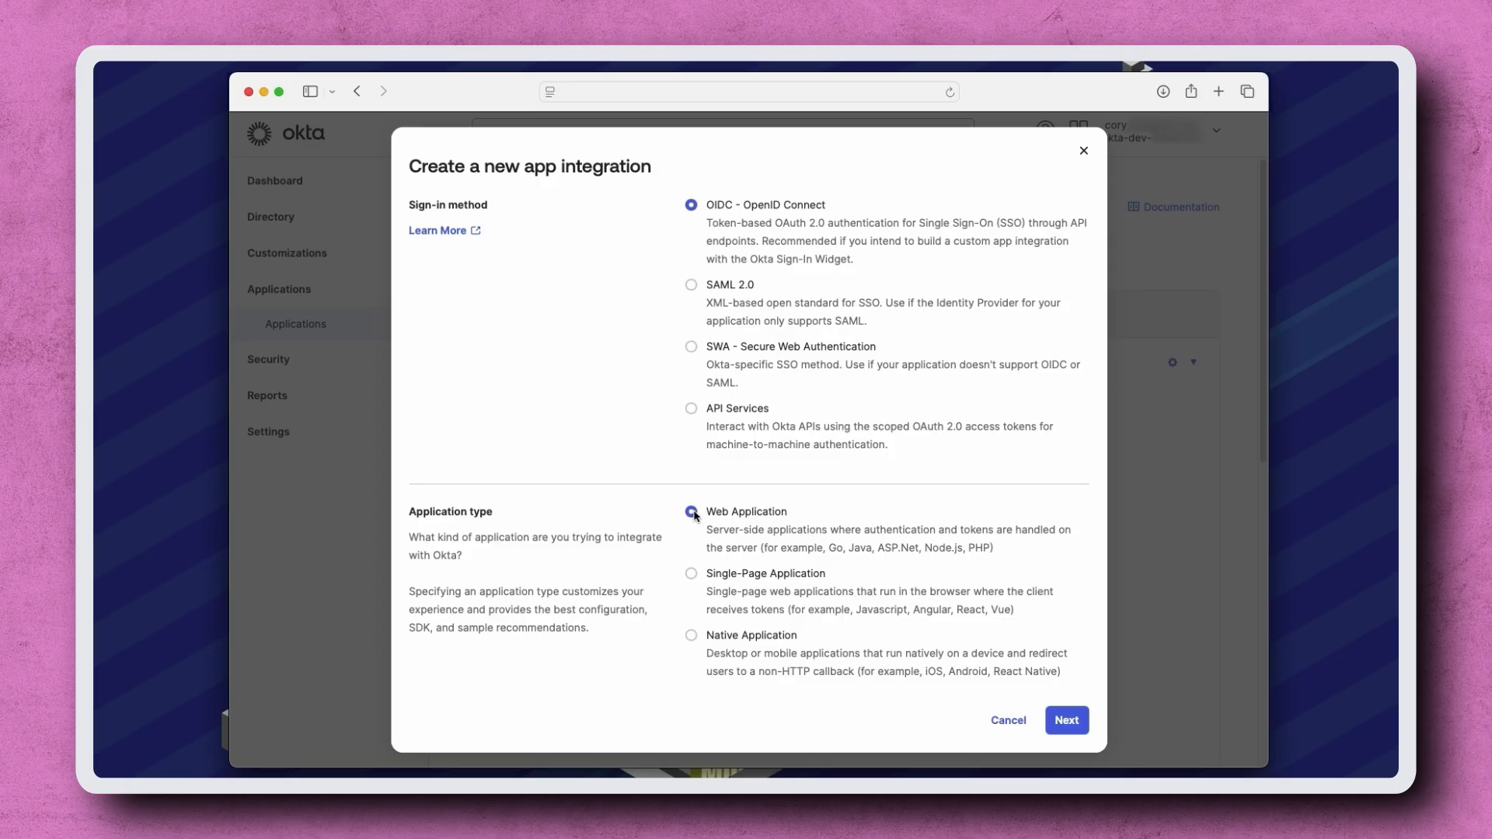
click(1068, 720)
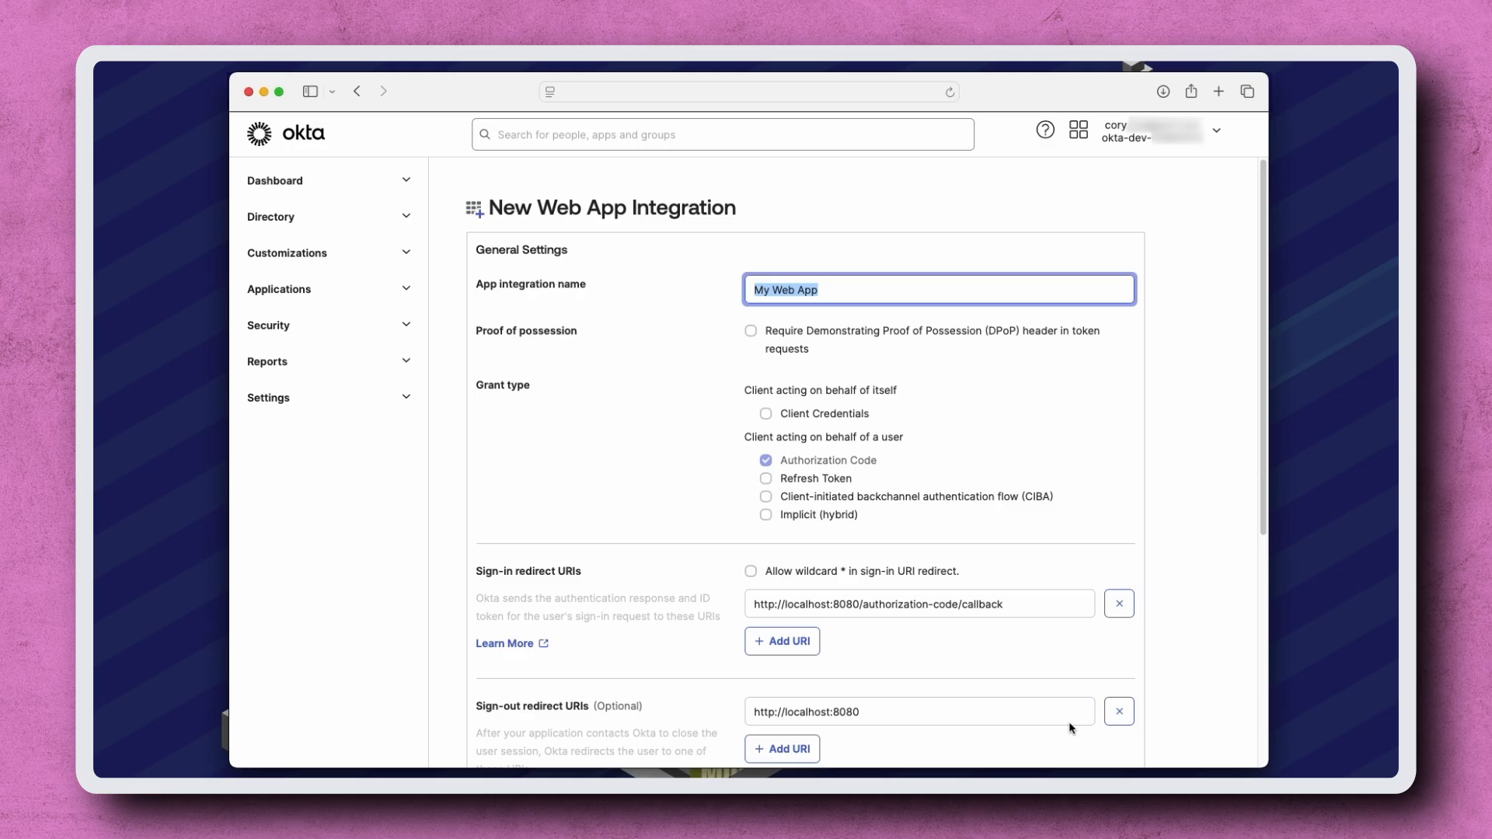
Name the new web app integration Jamf Account.
text(Jamf Accoun)
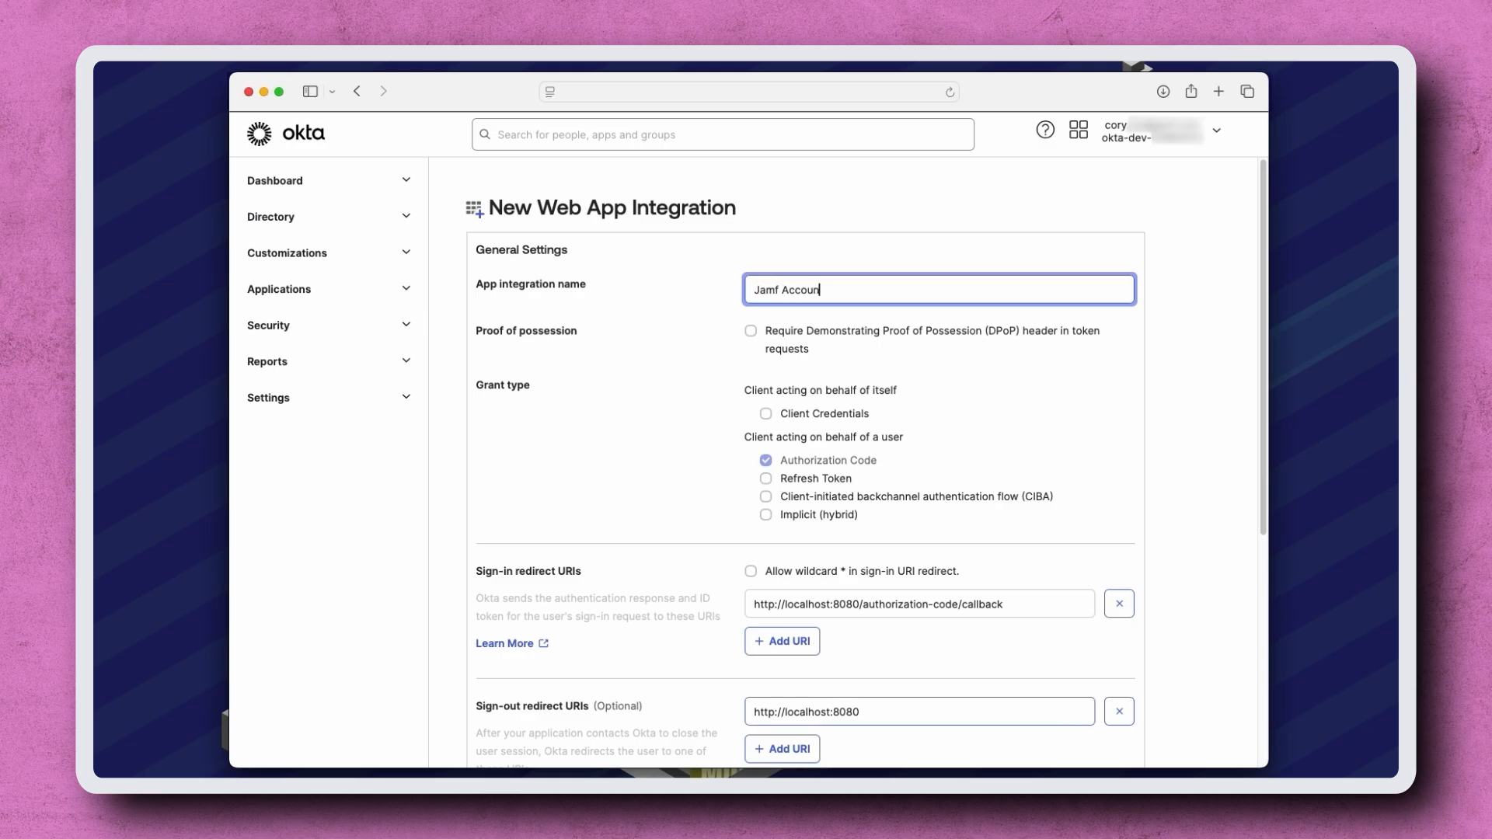
text(t)
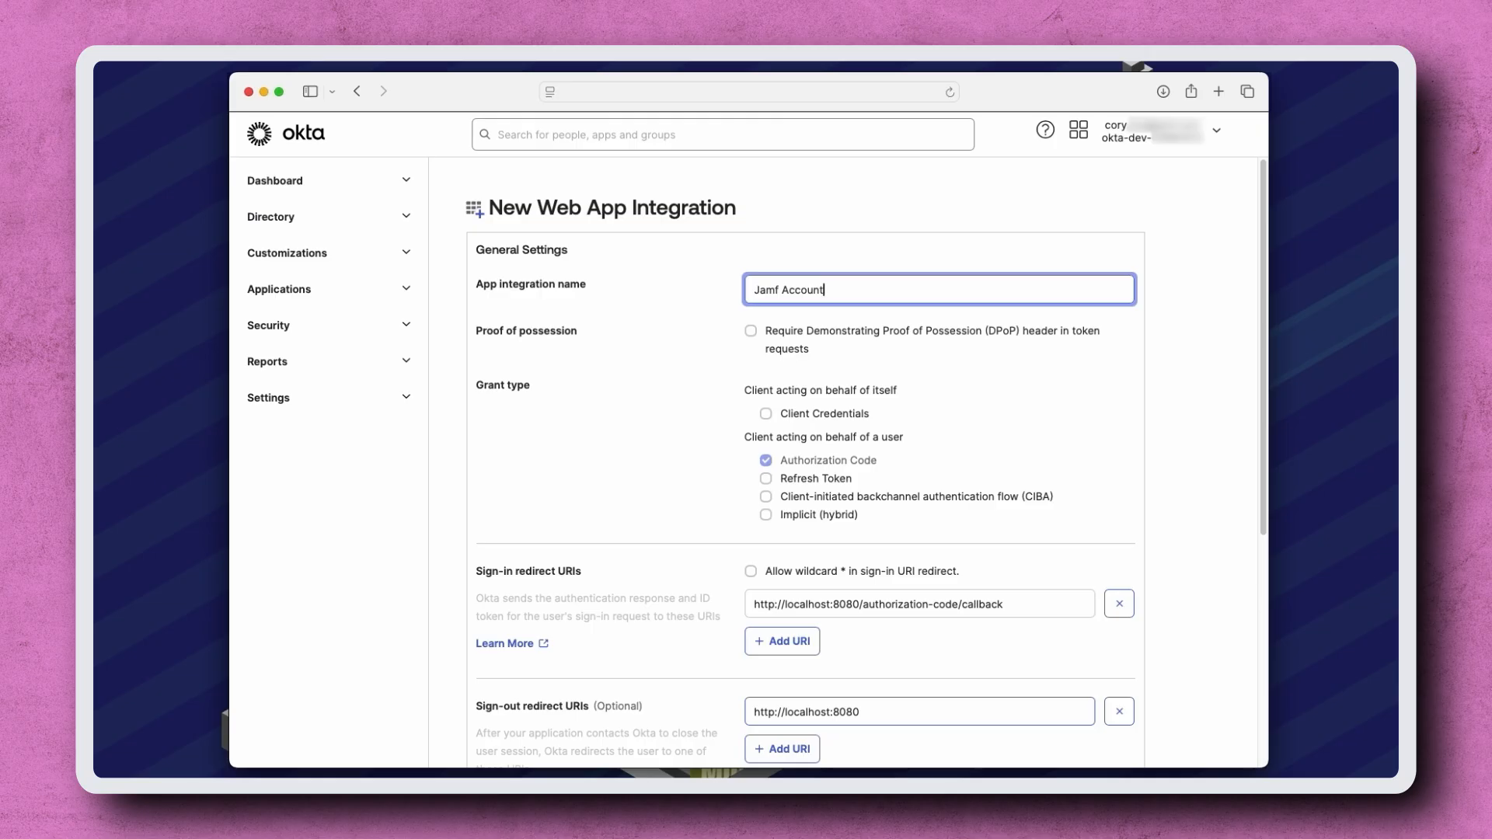
click(1187, 652)
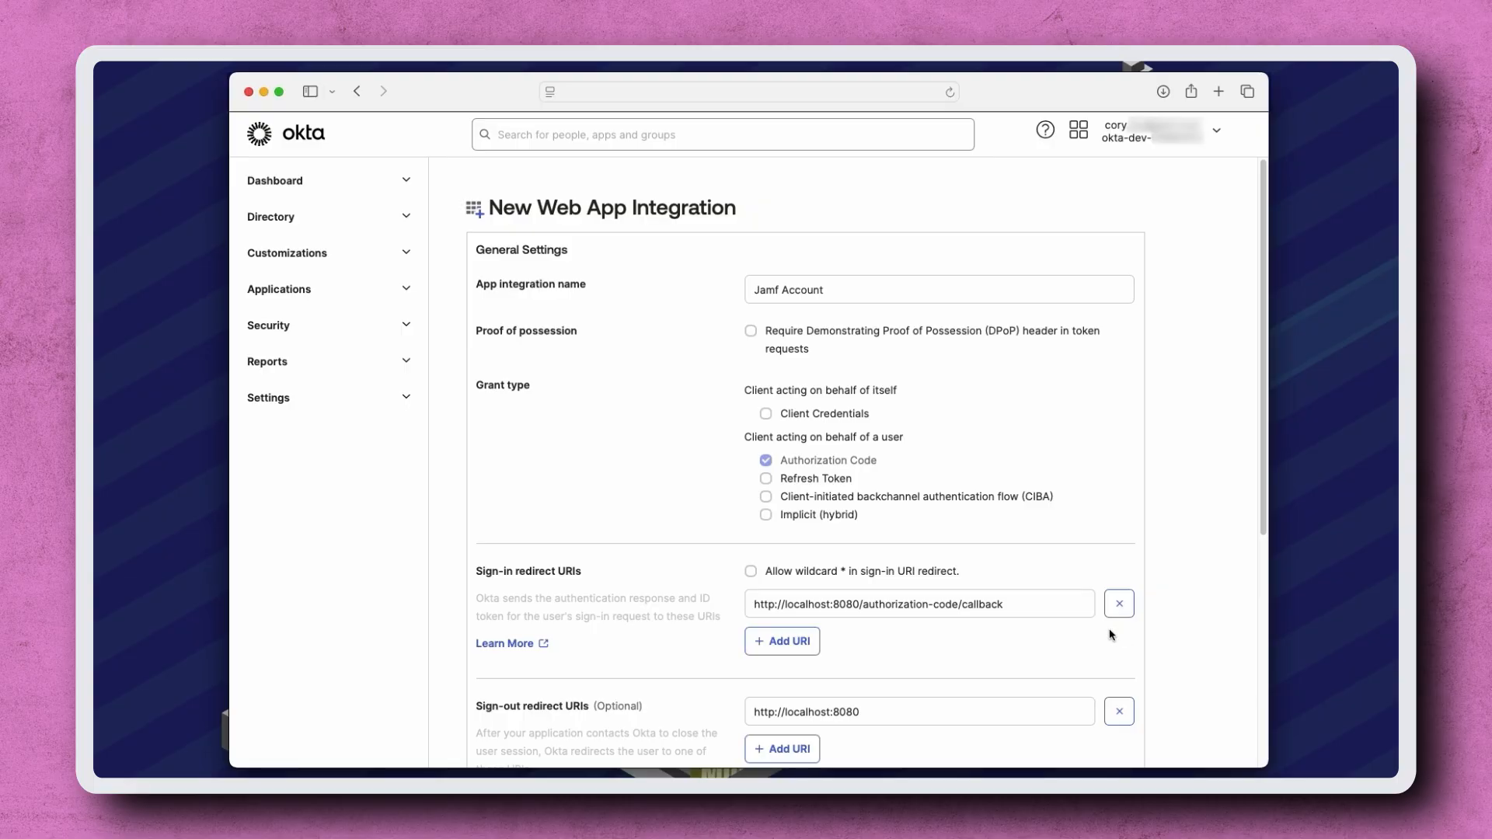
click(1052, 604)
key(super+a)
text(https://us.auth.jamf.com/login/callback)
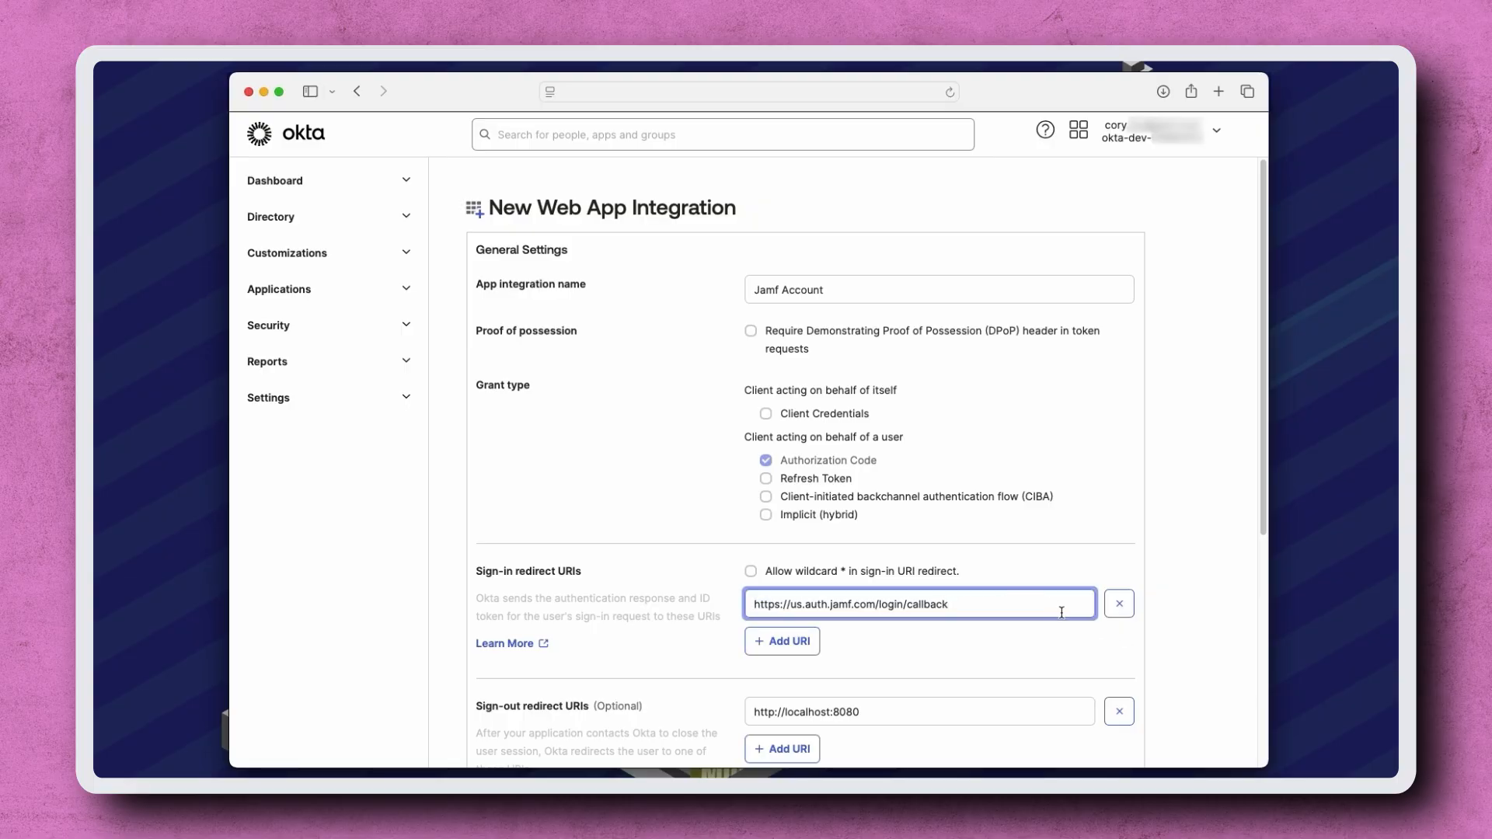
click(1080, 638)
click(1032, 712)
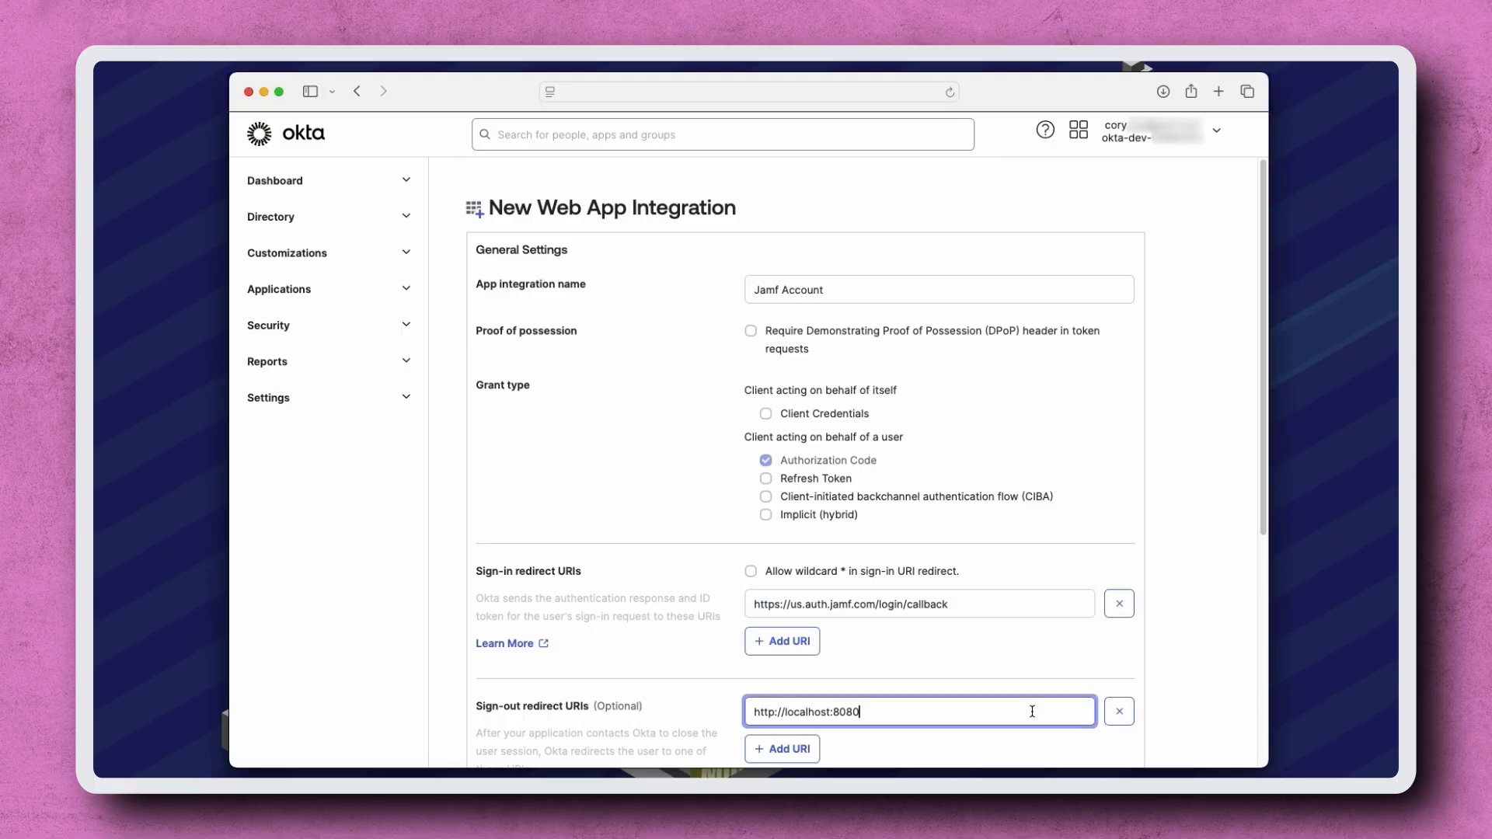
key(super+a)
text(https://account.jamf.com/logout)
click(1093, 673)
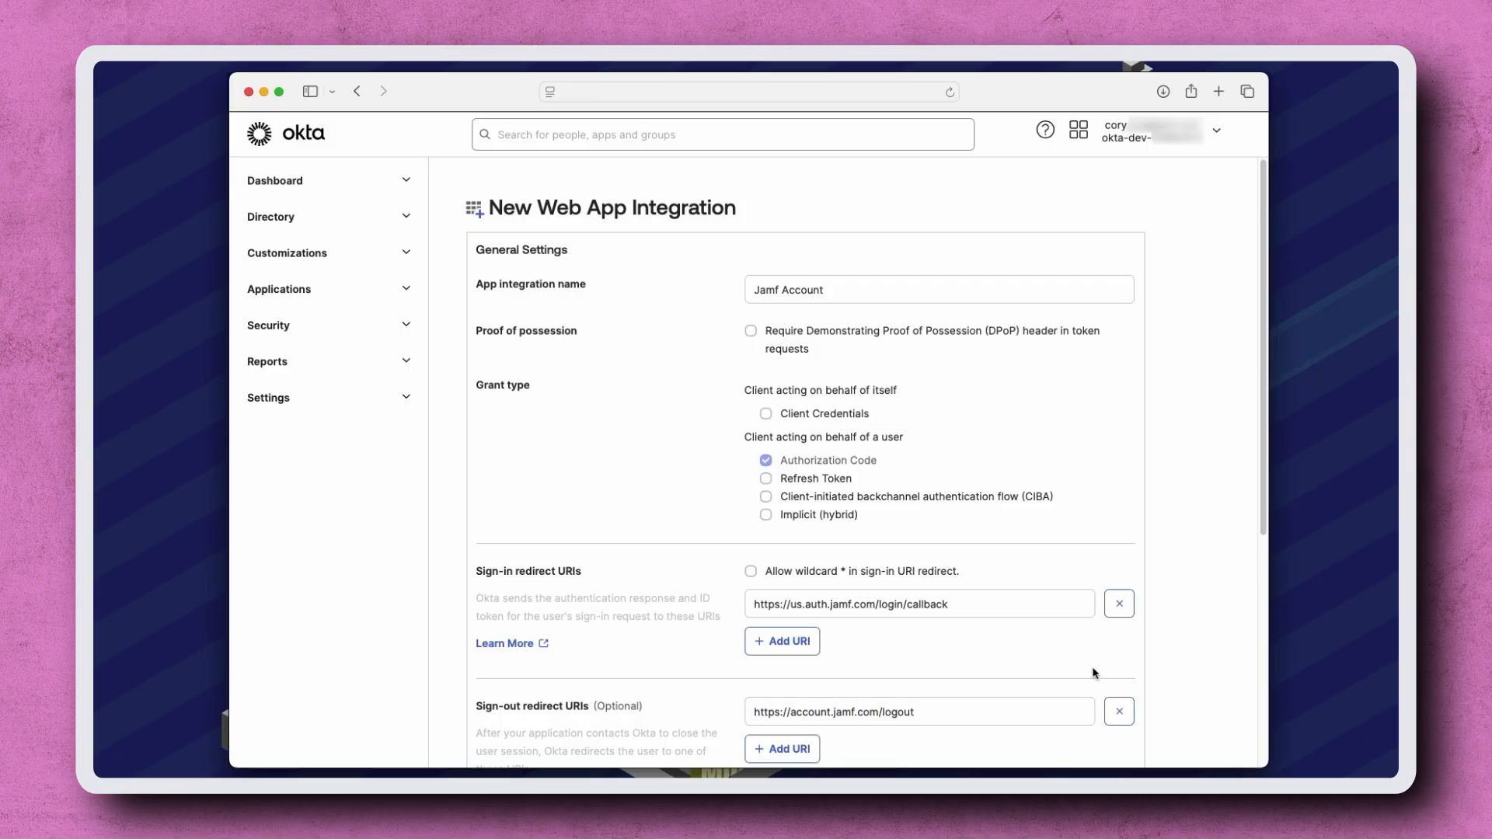
Set controlled access to skip group assignment for now and save the new integration.
scroll(1094, 673, down, 5)
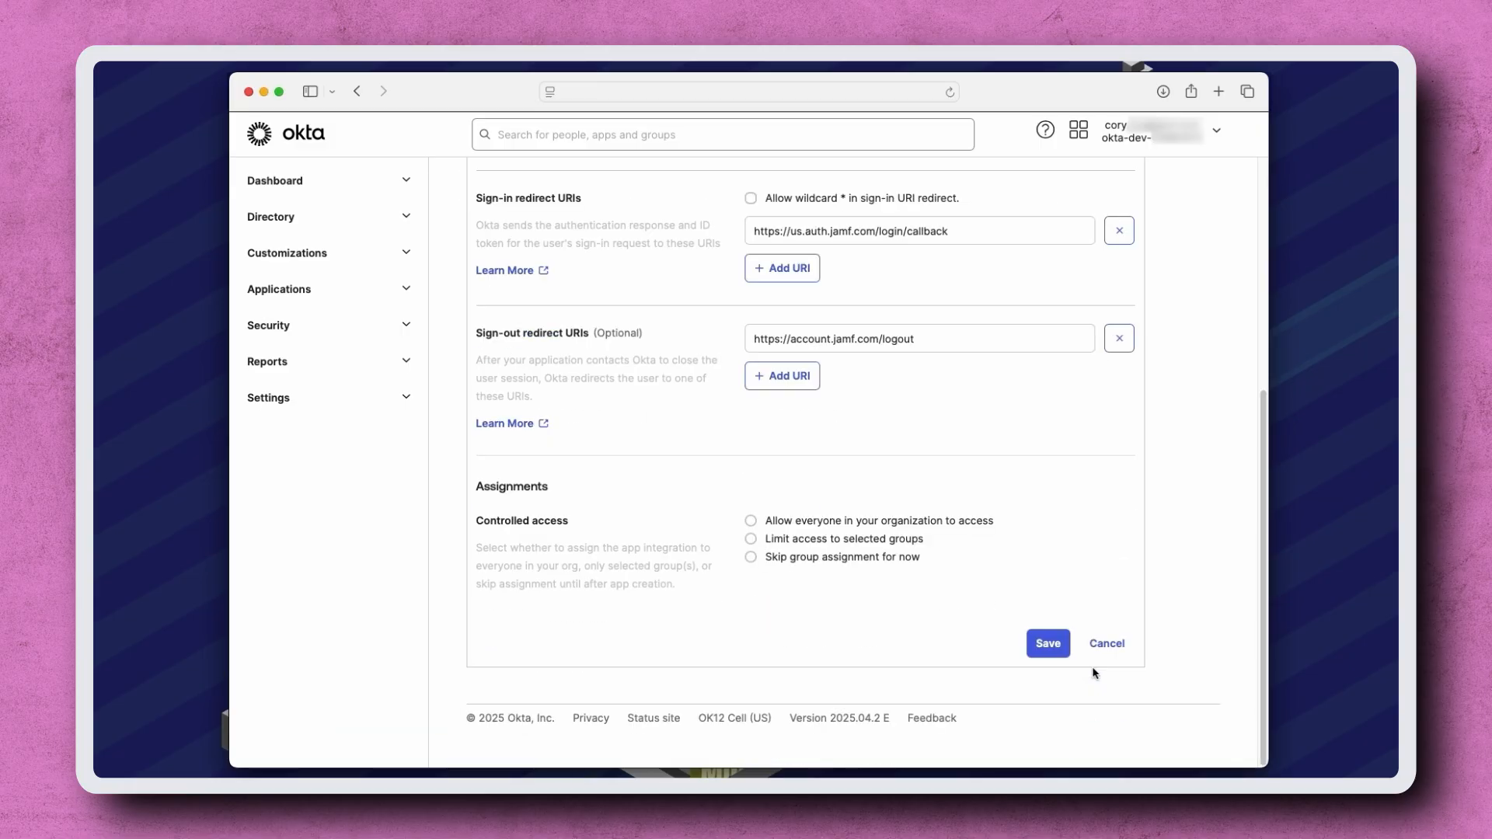
click(752, 558)
click(1039, 643)
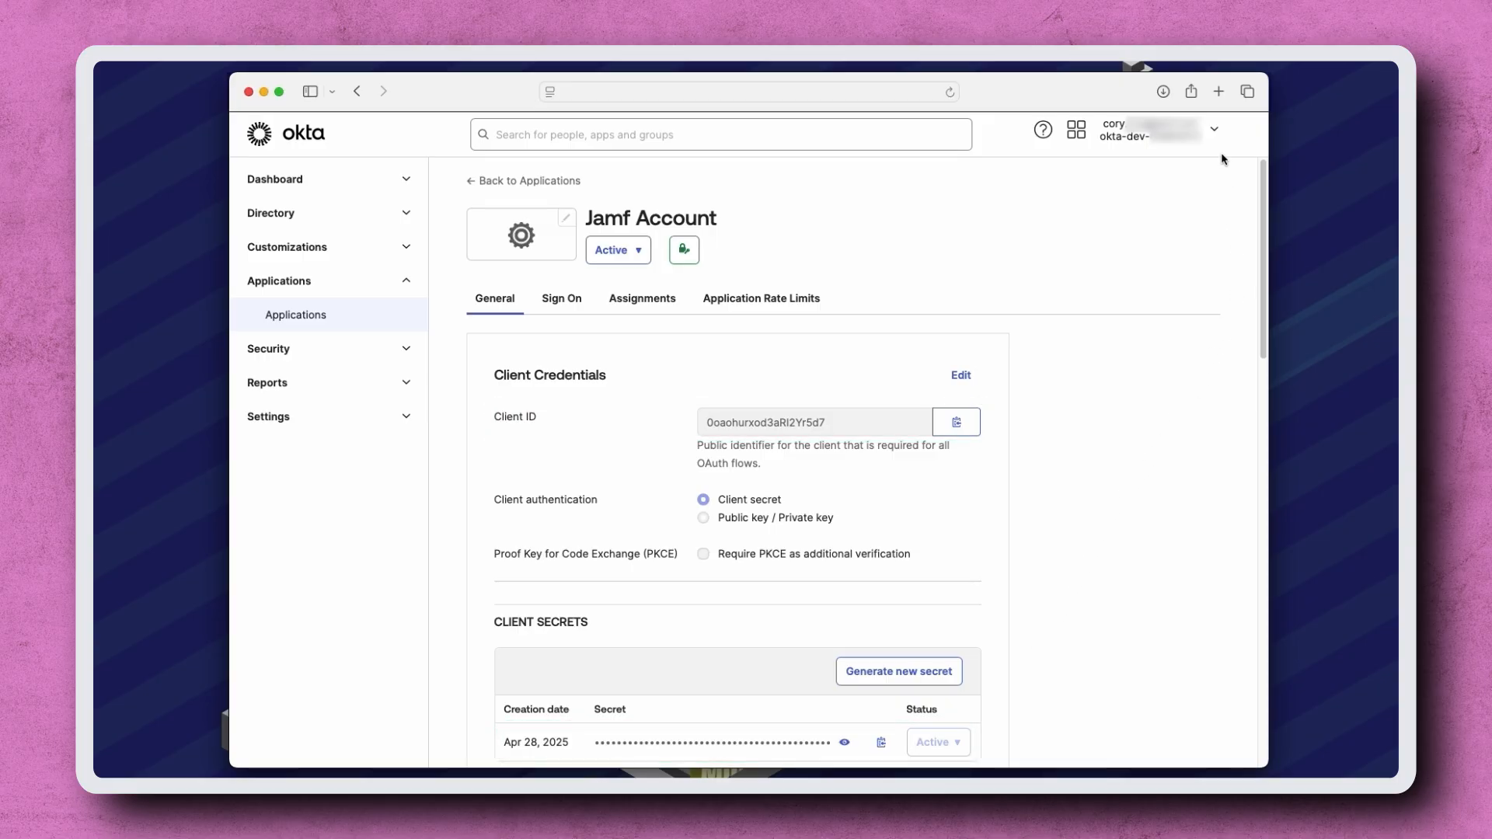
Look up the Okta organization's domain in the signed-in account's details.
click(1216, 132)
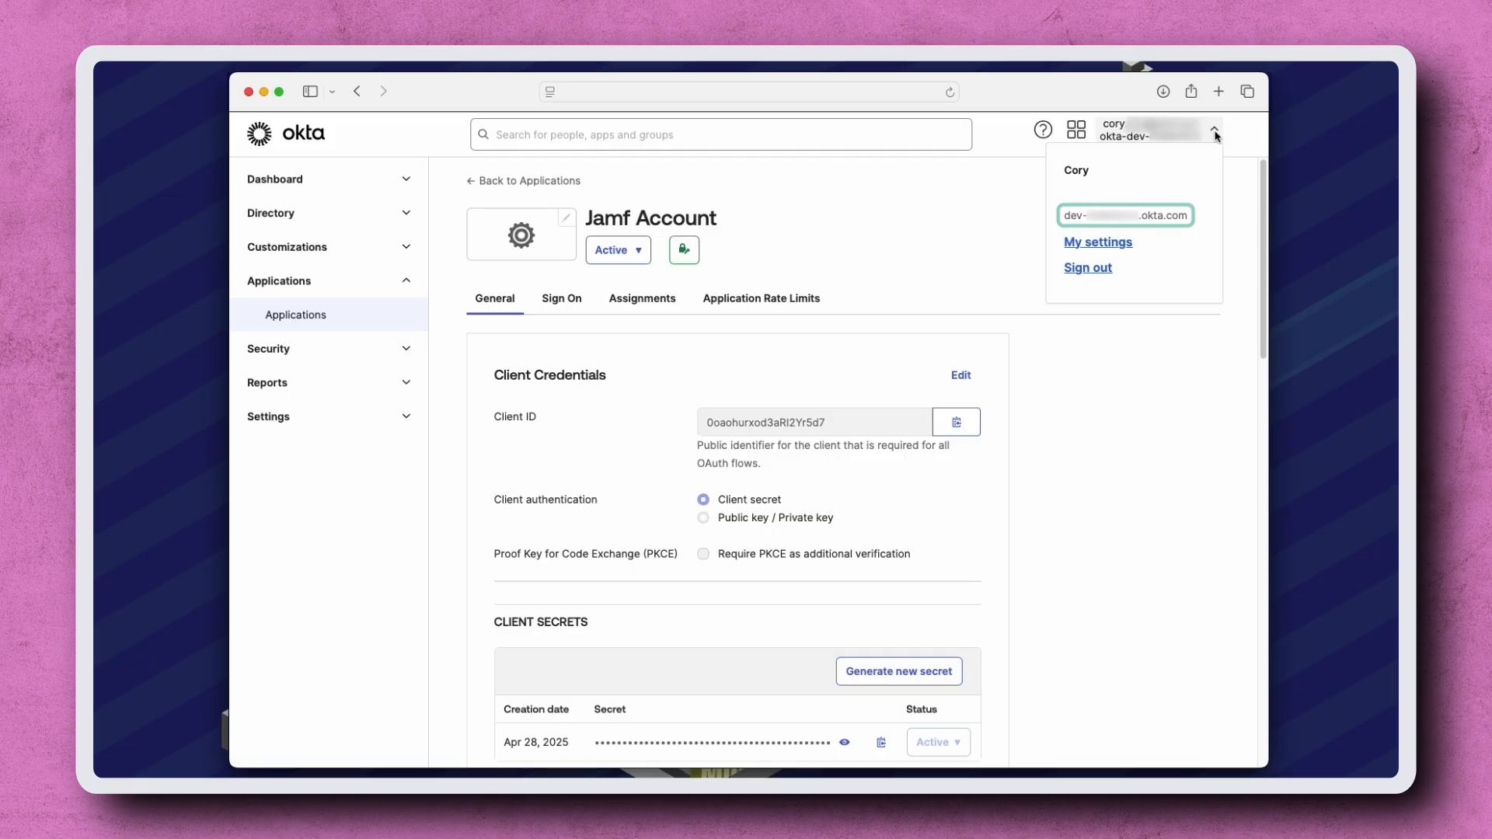
click(1216, 132)
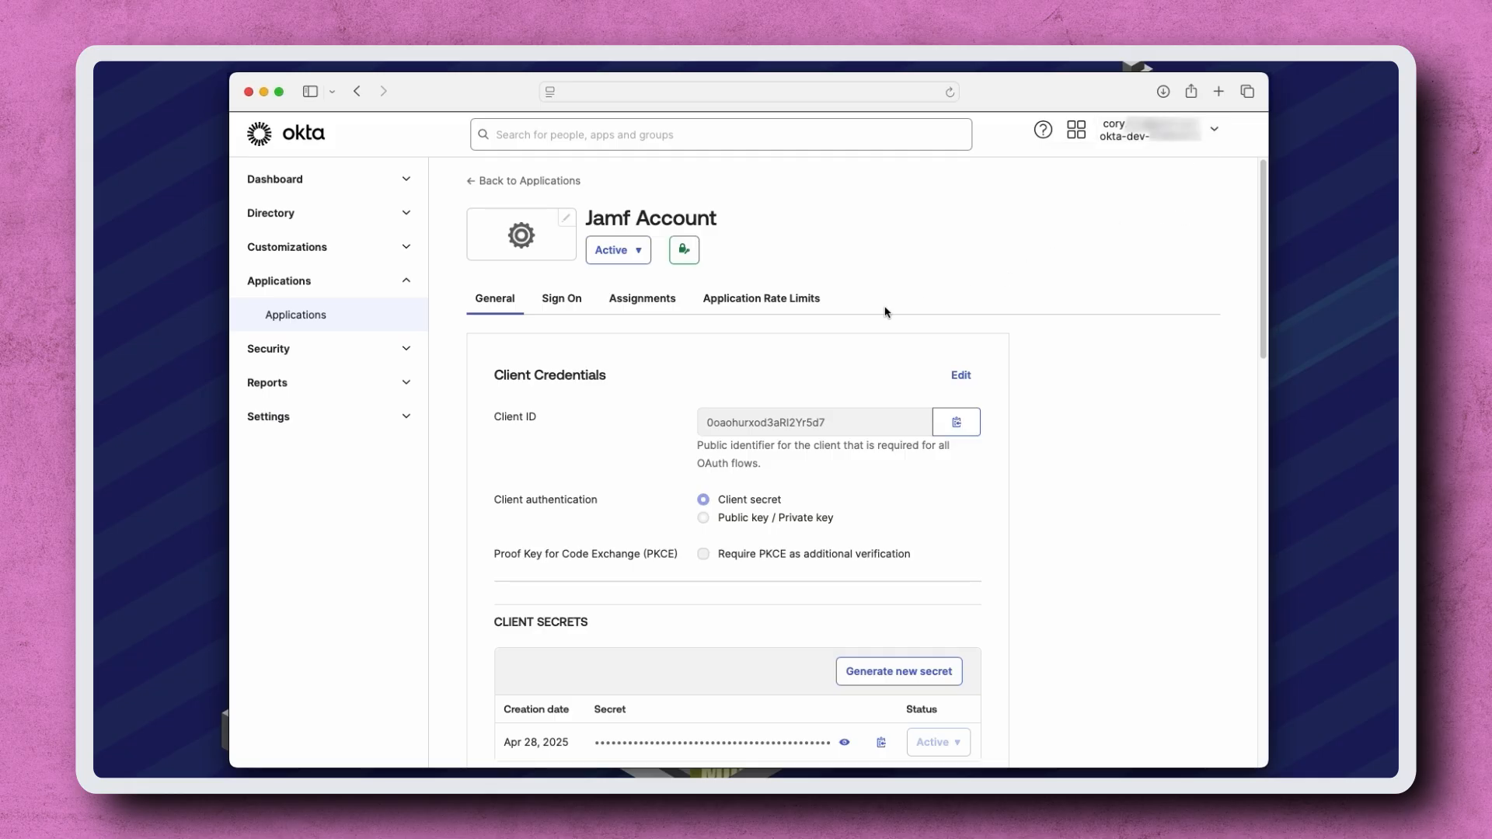
Assign the Jamf Account app to the first listed person, keeping the prefilled profile attributes.
click(671, 299)
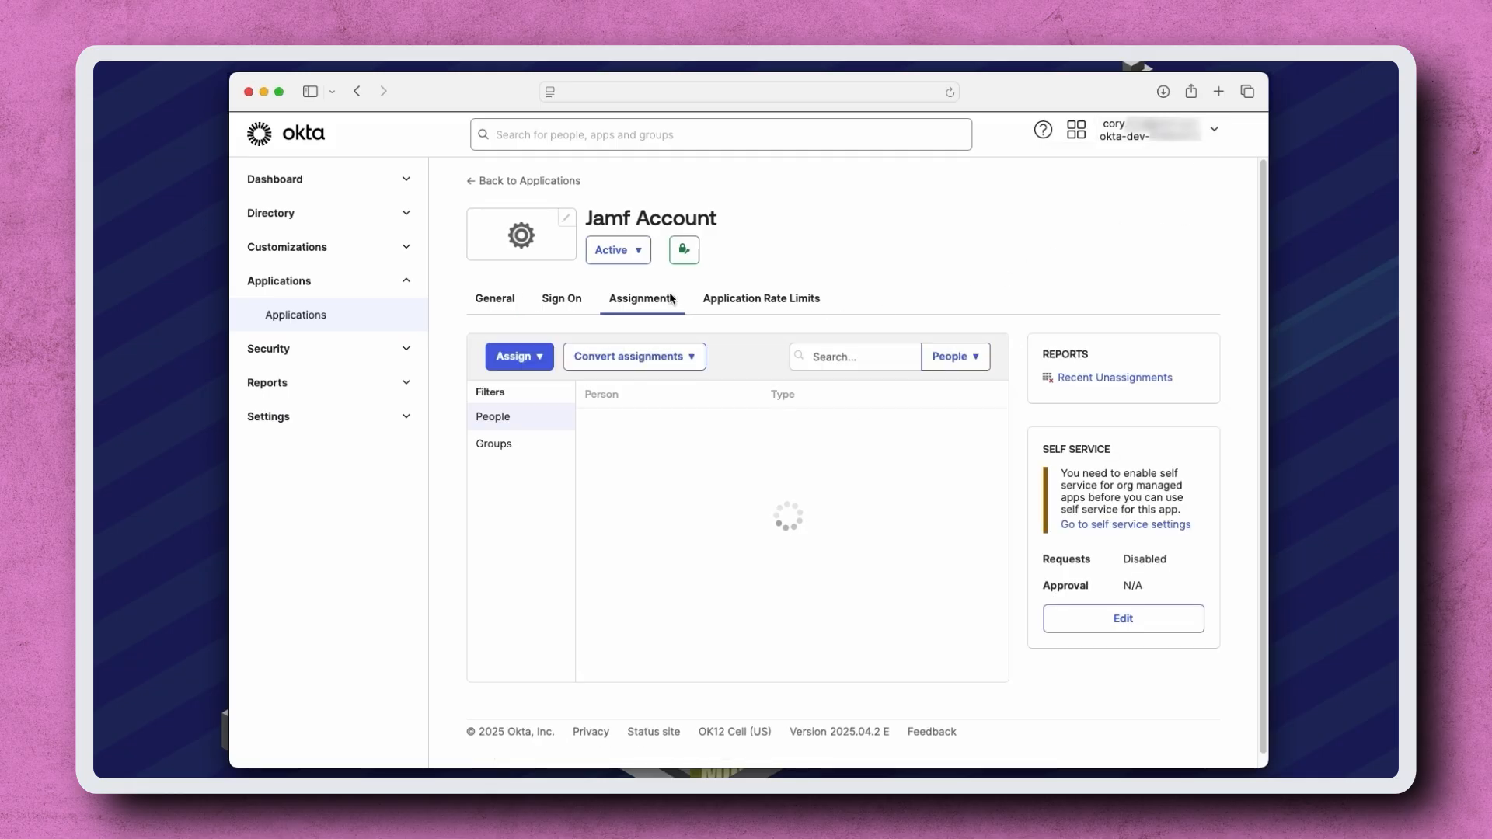
click(542, 360)
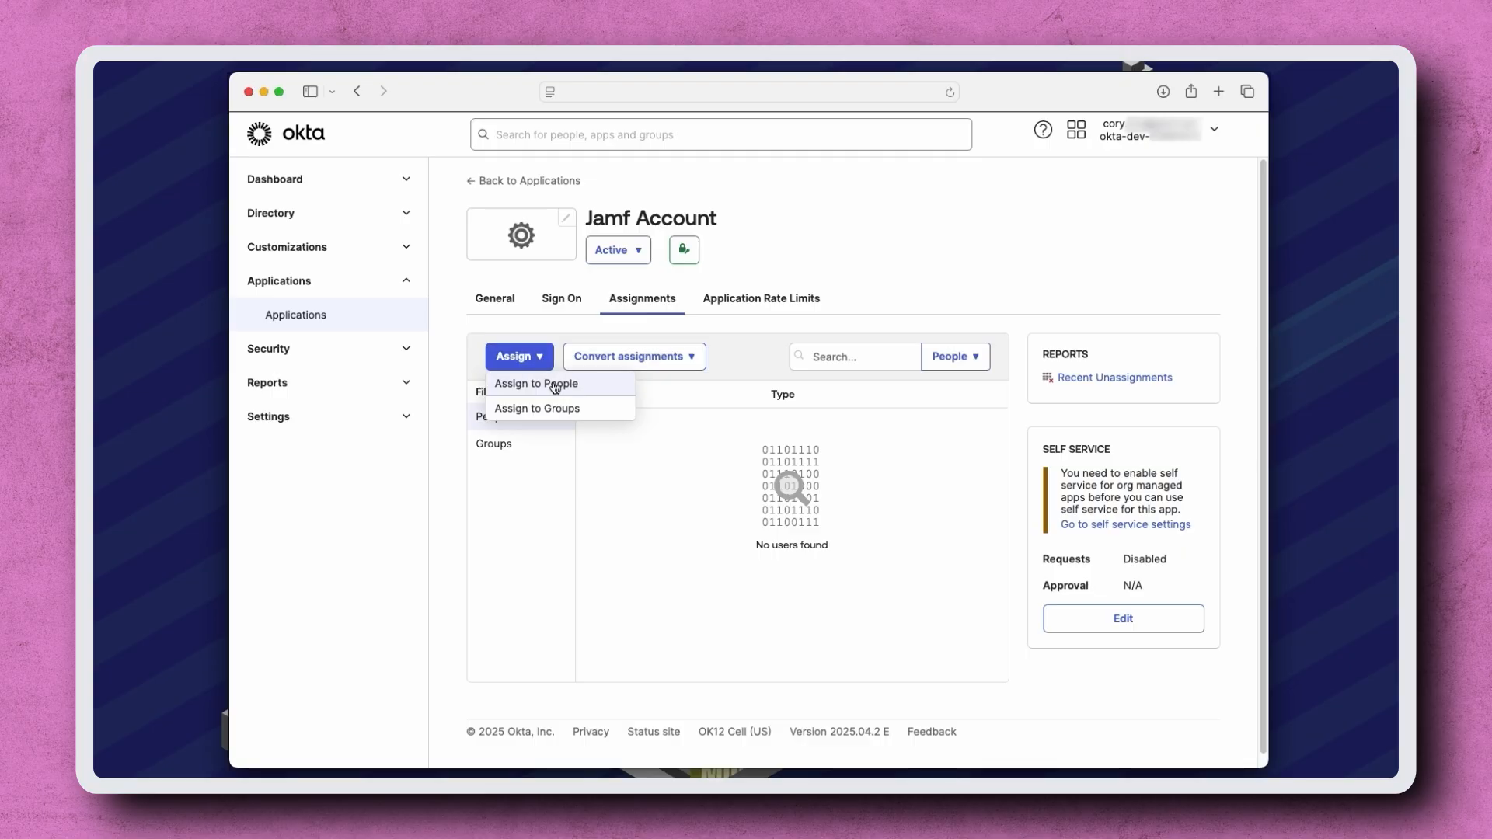
click(553, 384)
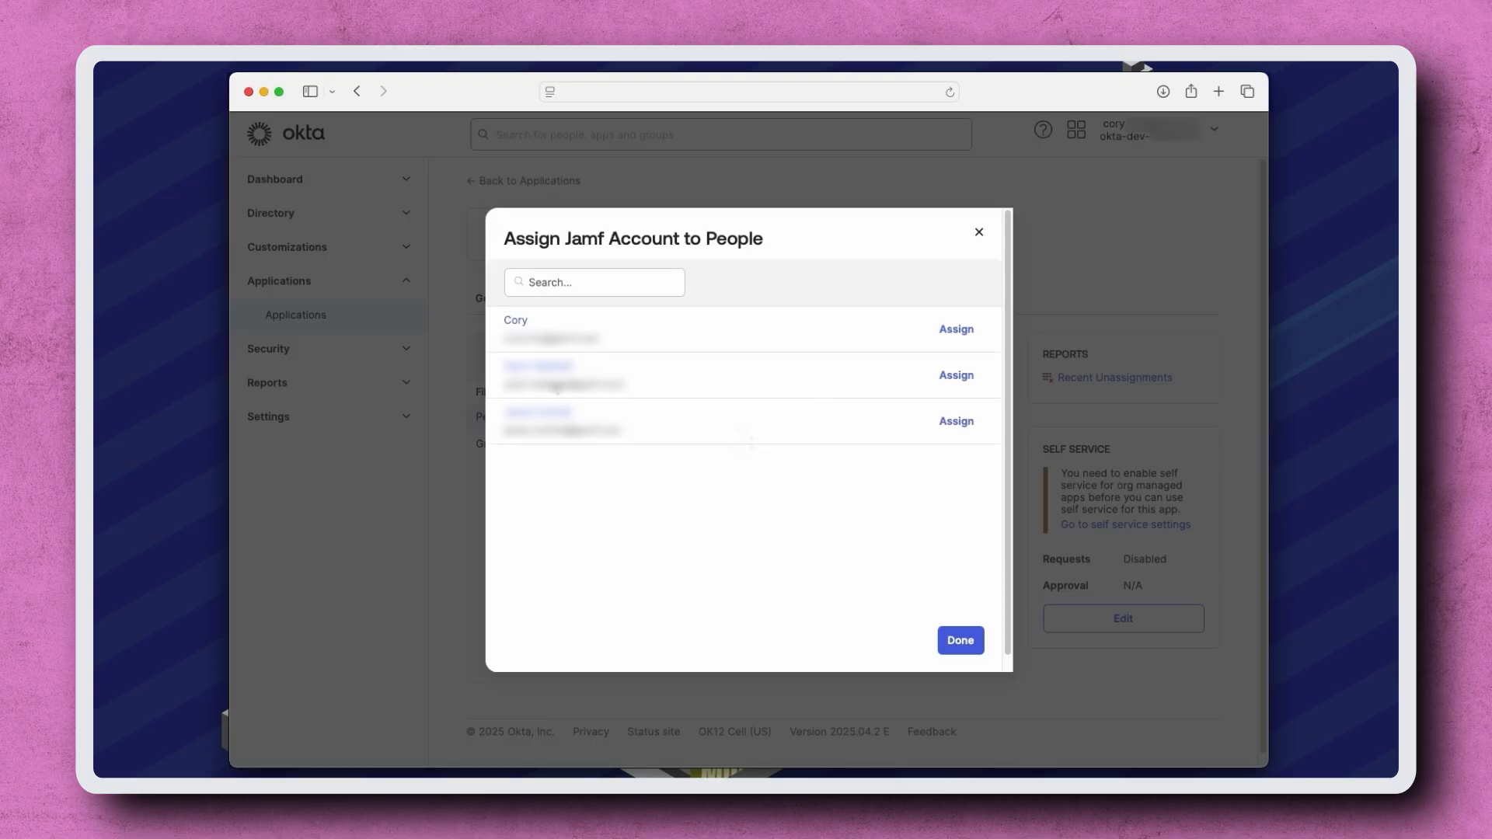
click(951, 330)
scroll(949, 326, down, 10)
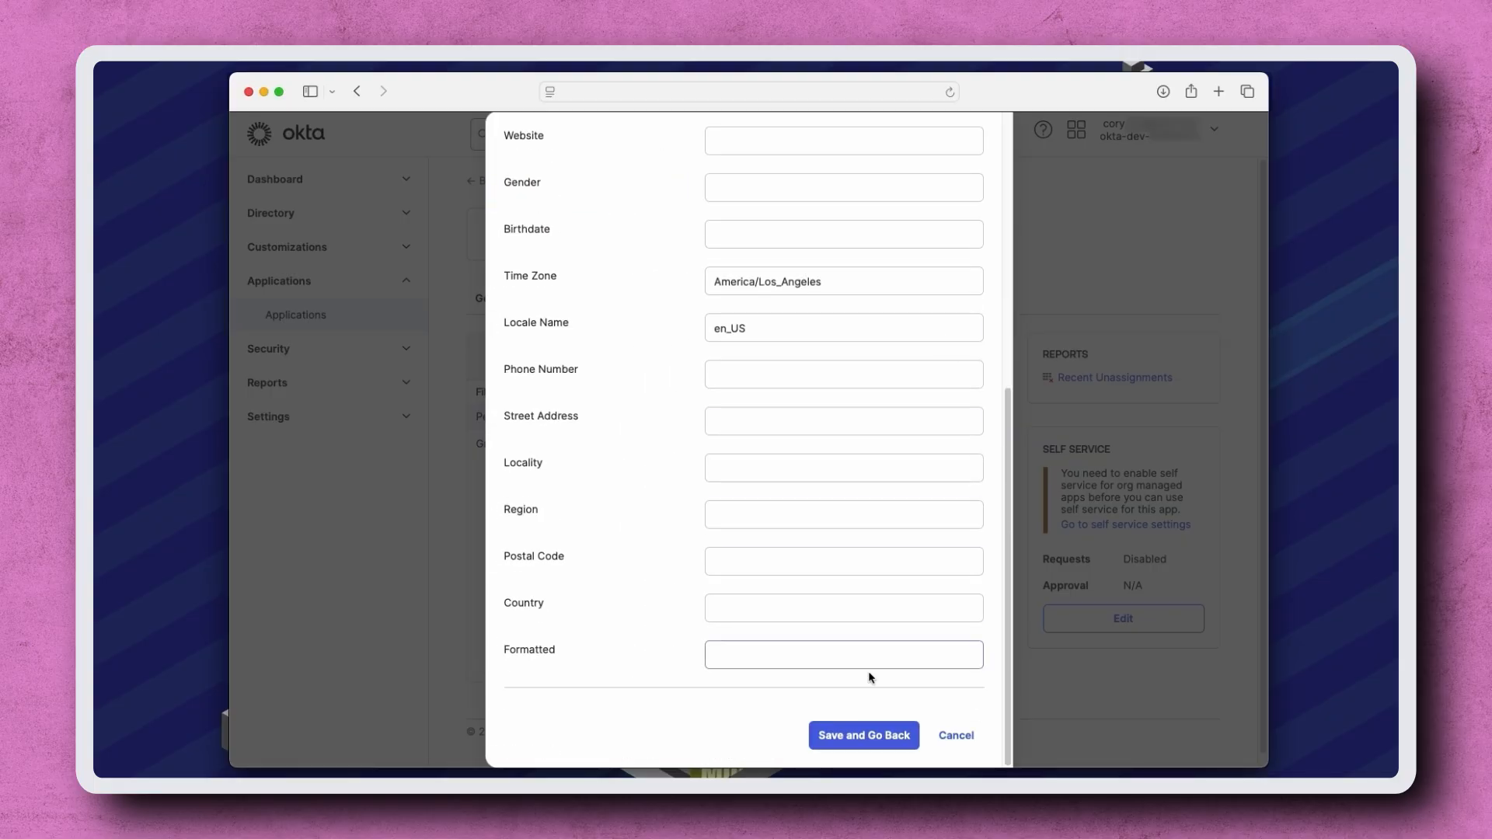
click(875, 733)
click(945, 646)
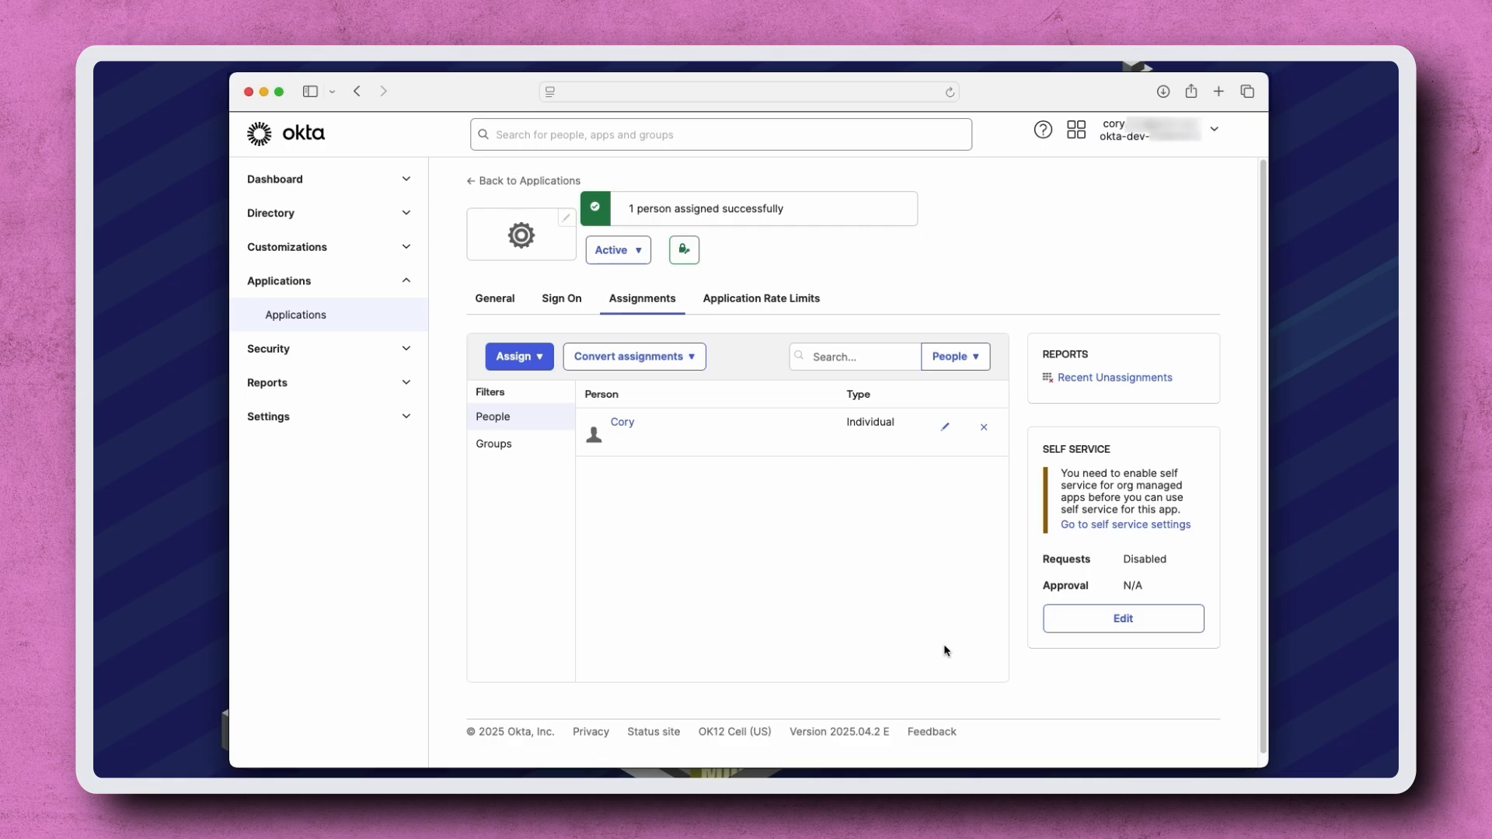
Assign the Jamf Account app to the Admins group.
click(532, 358)
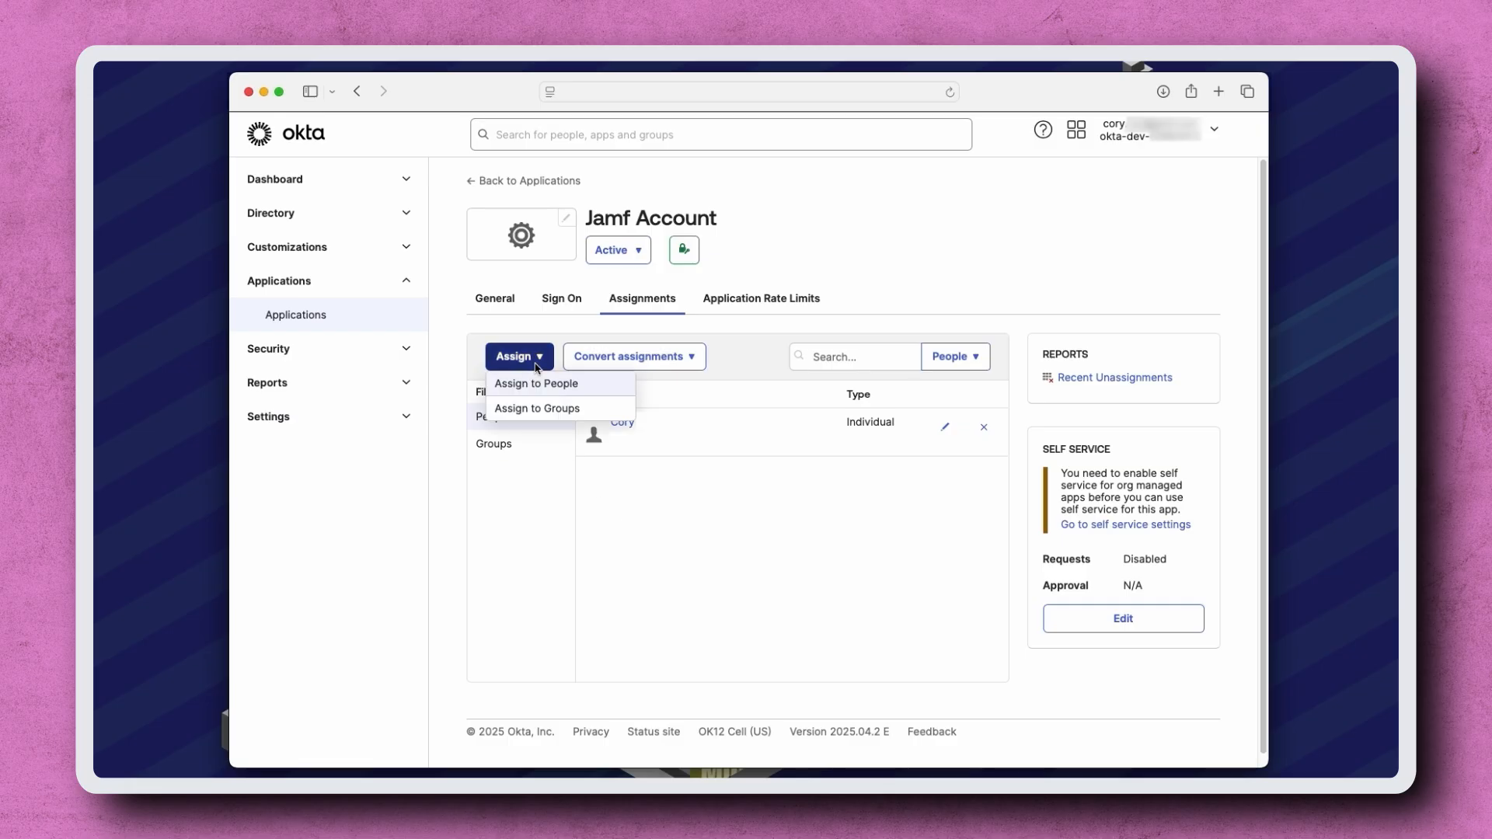
click(538, 407)
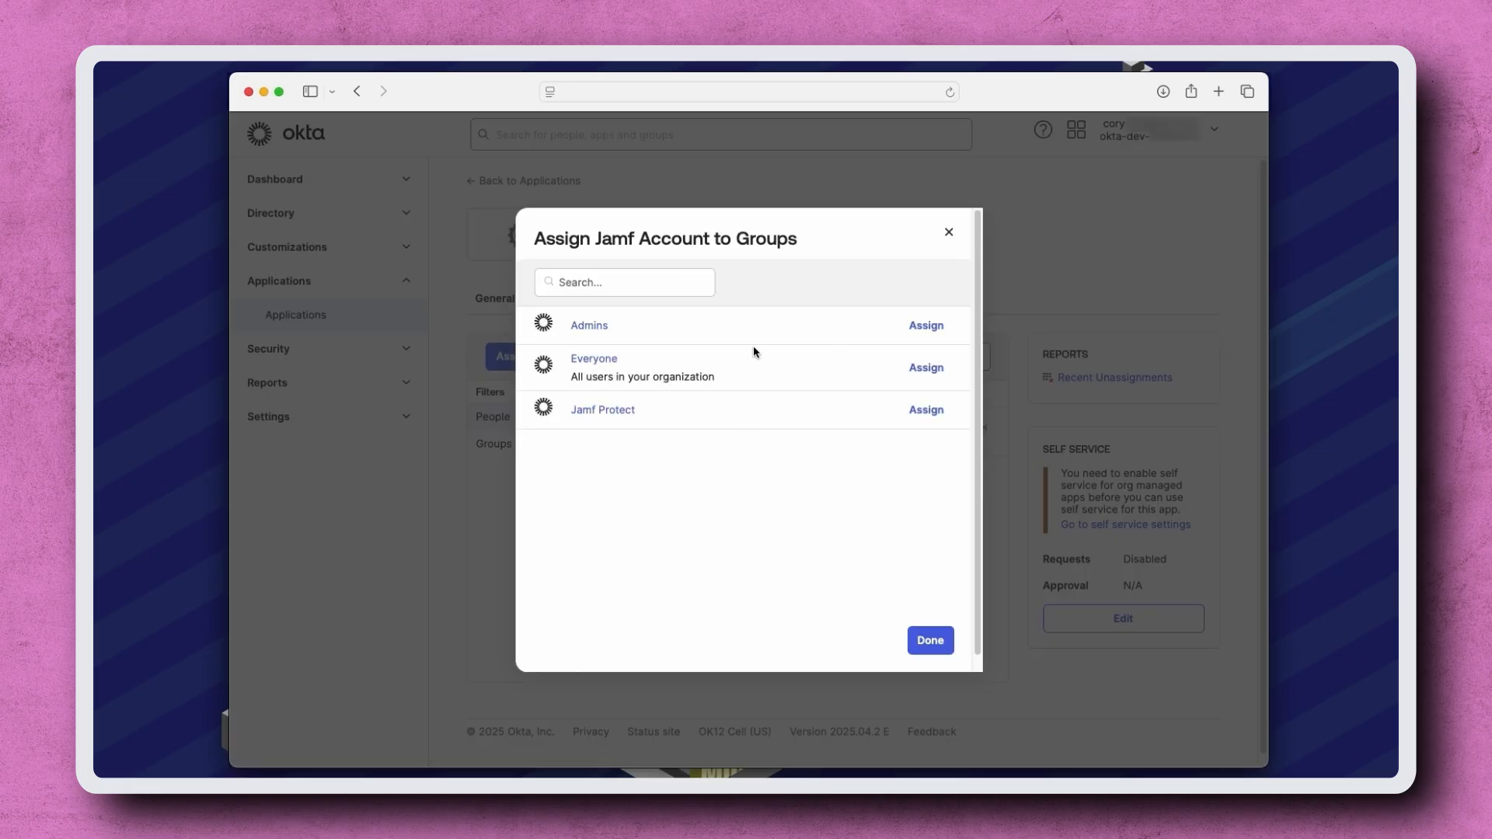
click(929, 639)
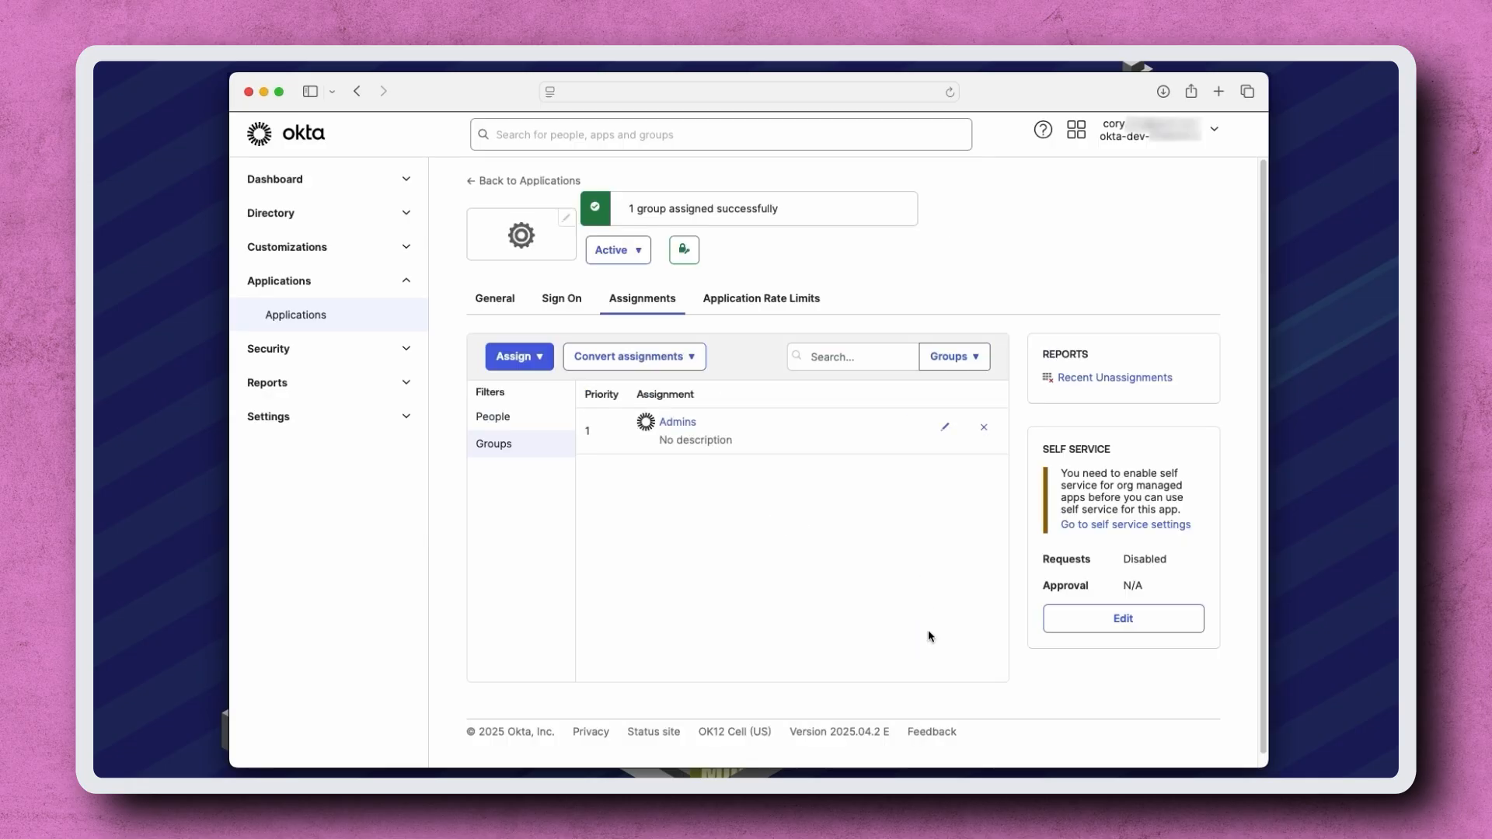
Configure the OpenID Connect ID token's groups claim as a Filter where groups matches regex .* and save it.
click(573, 304)
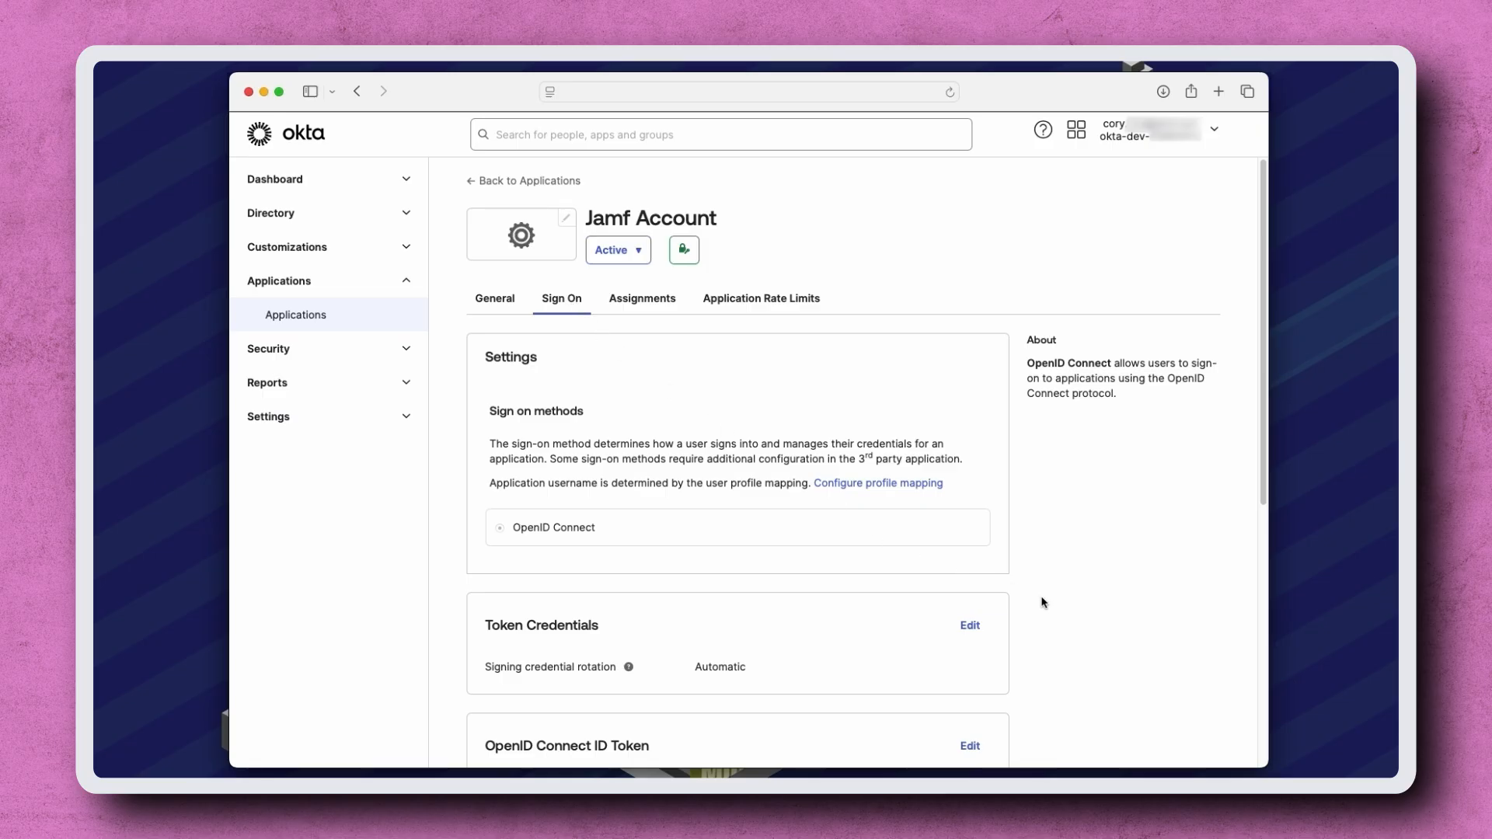
scroll(1042, 603, down, 5)
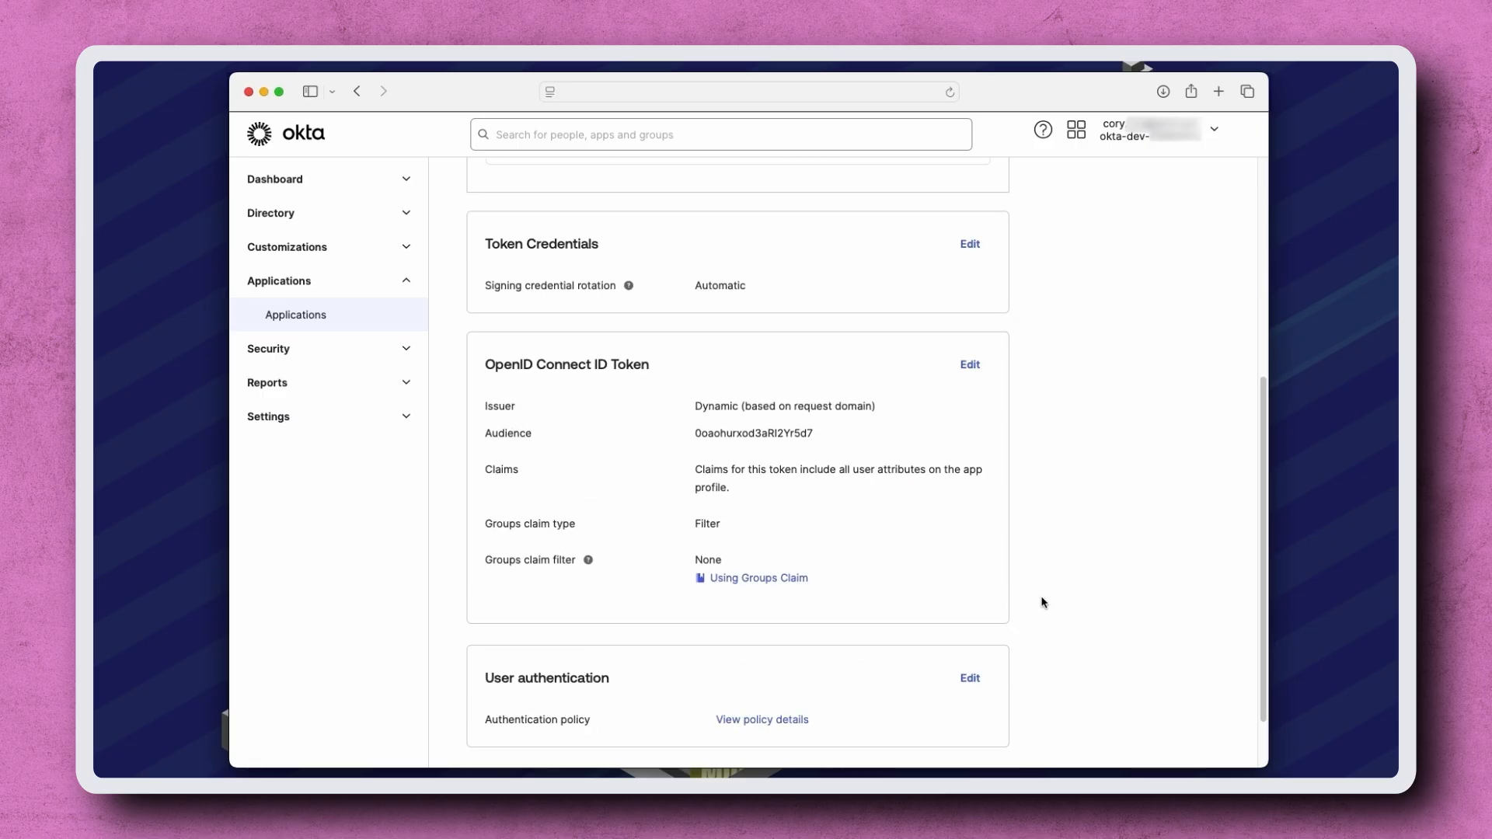
click(970, 366)
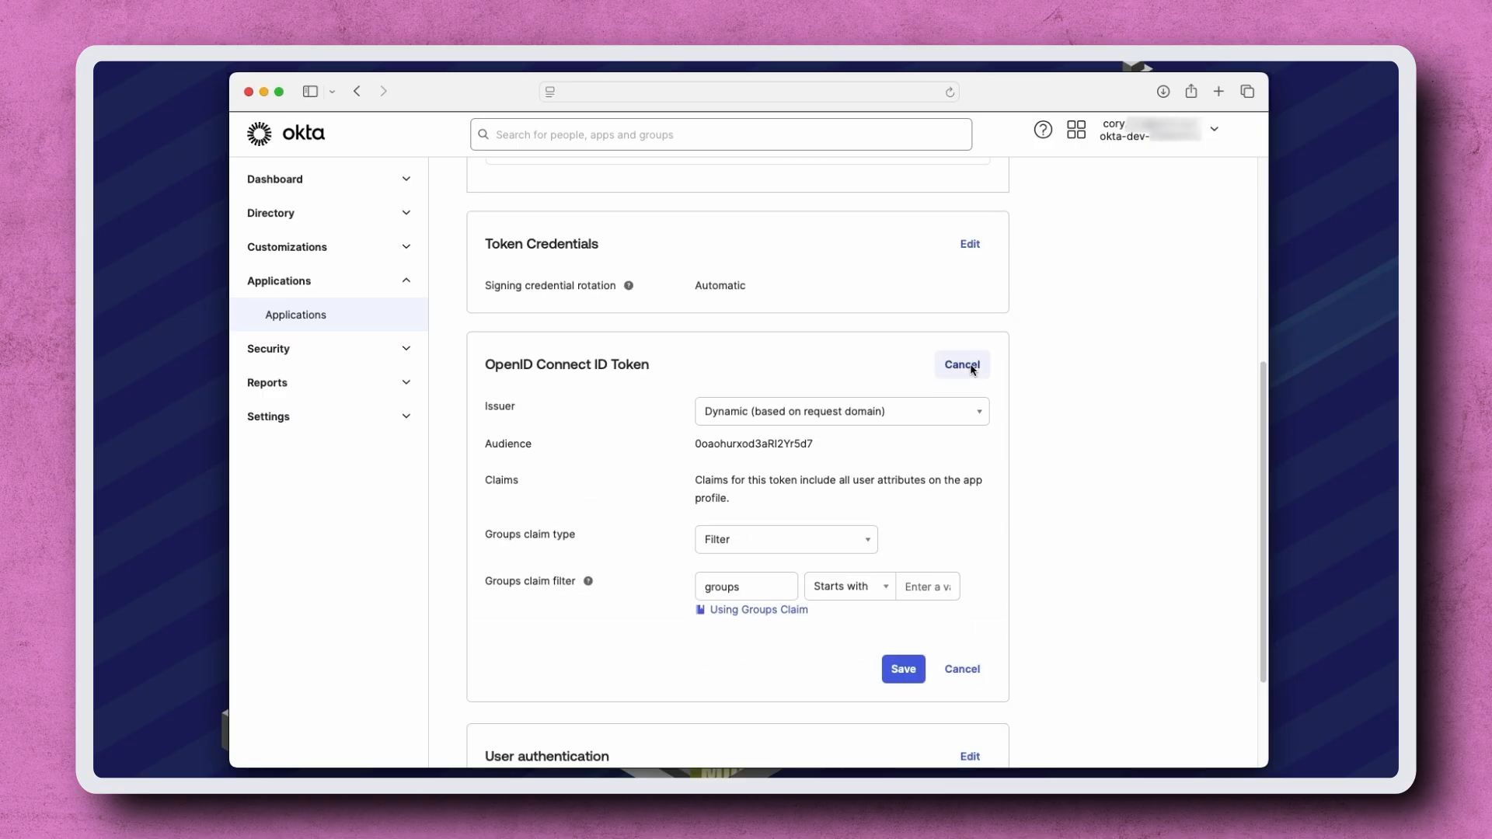
click(865, 542)
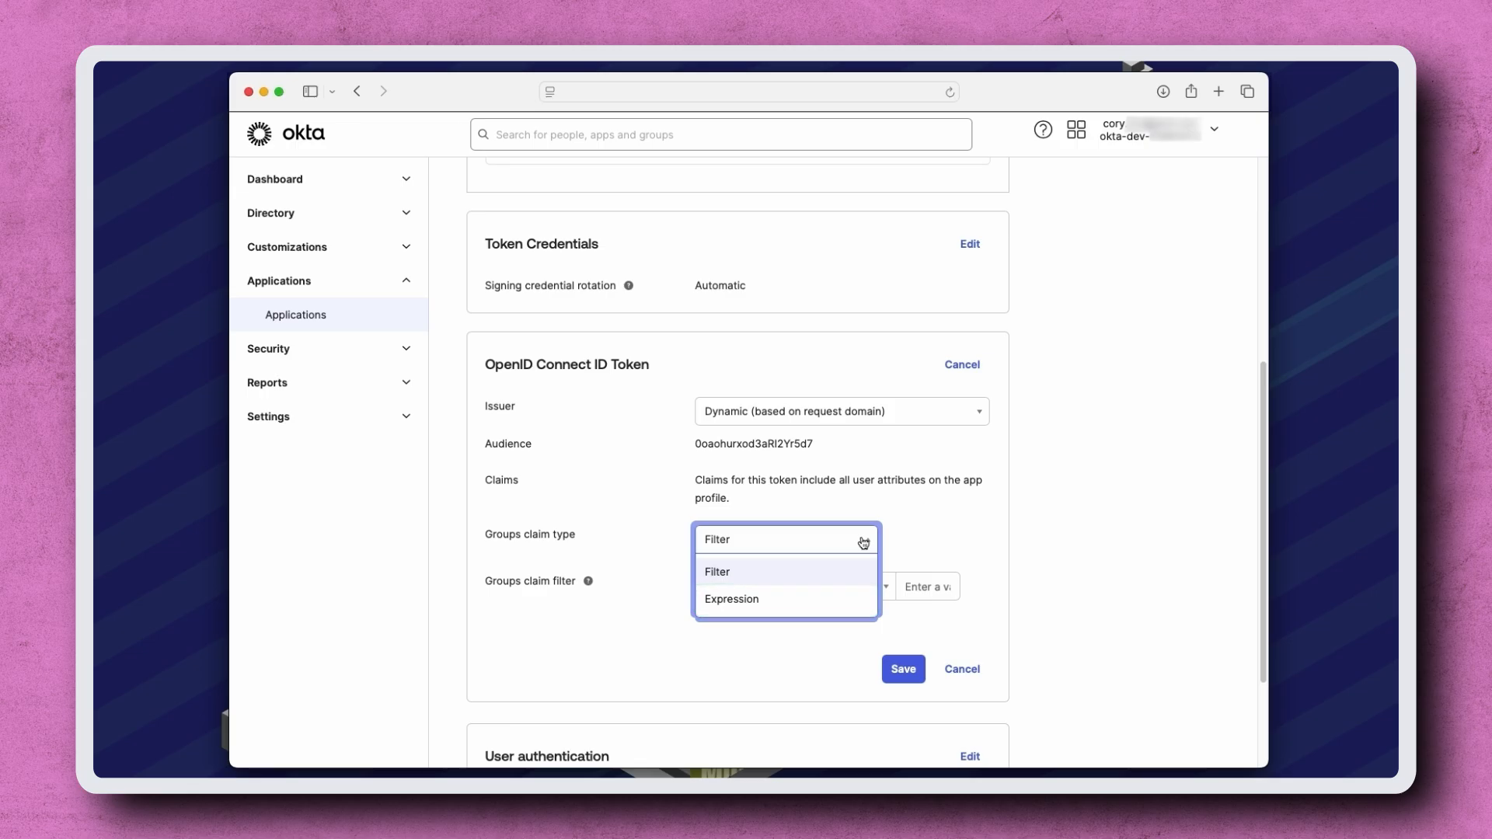
click(856, 572)
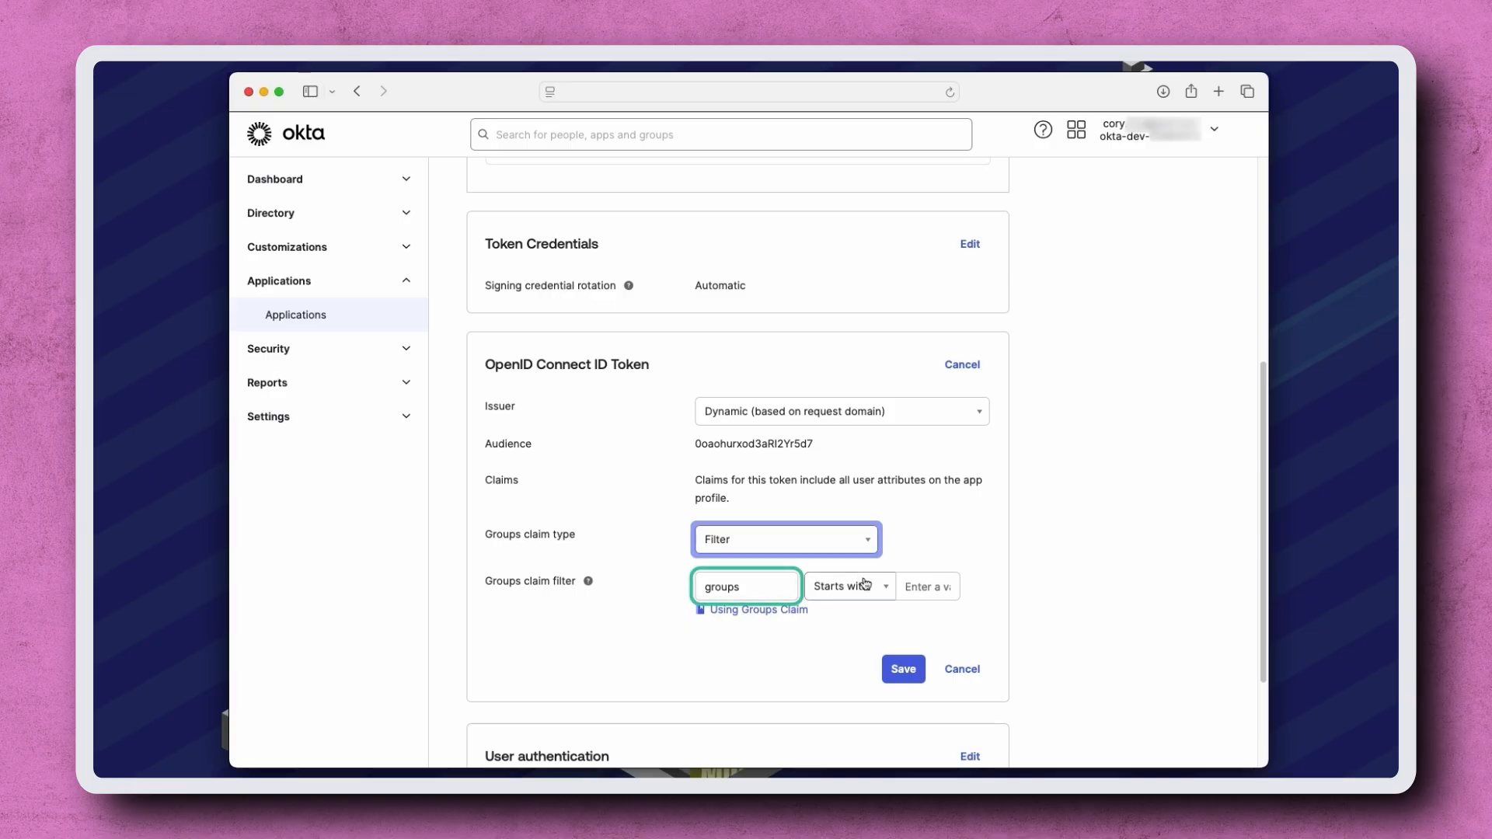
click(859, 586)
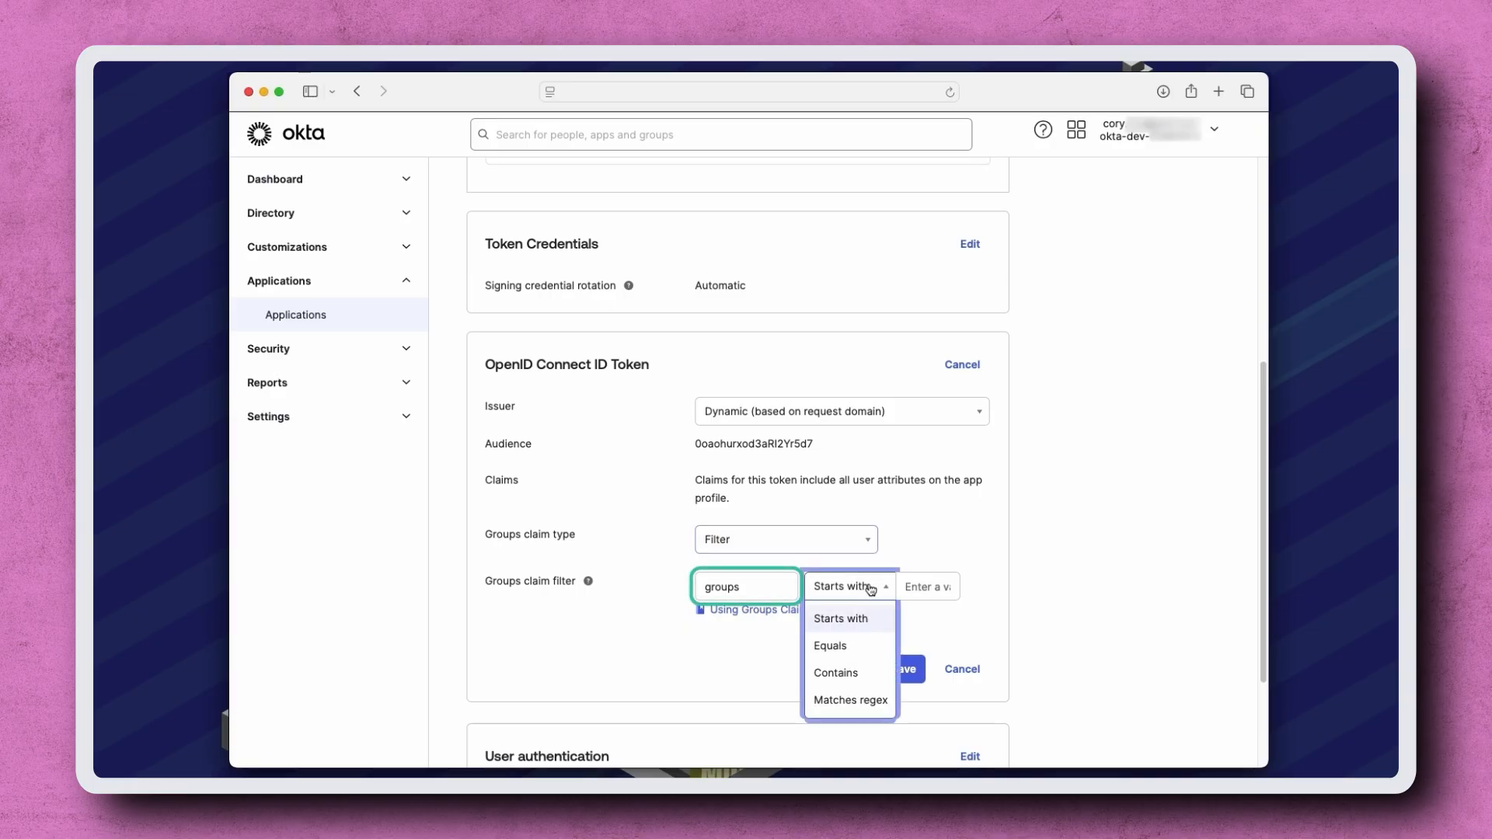
click(855, 700)
click(931, 589)
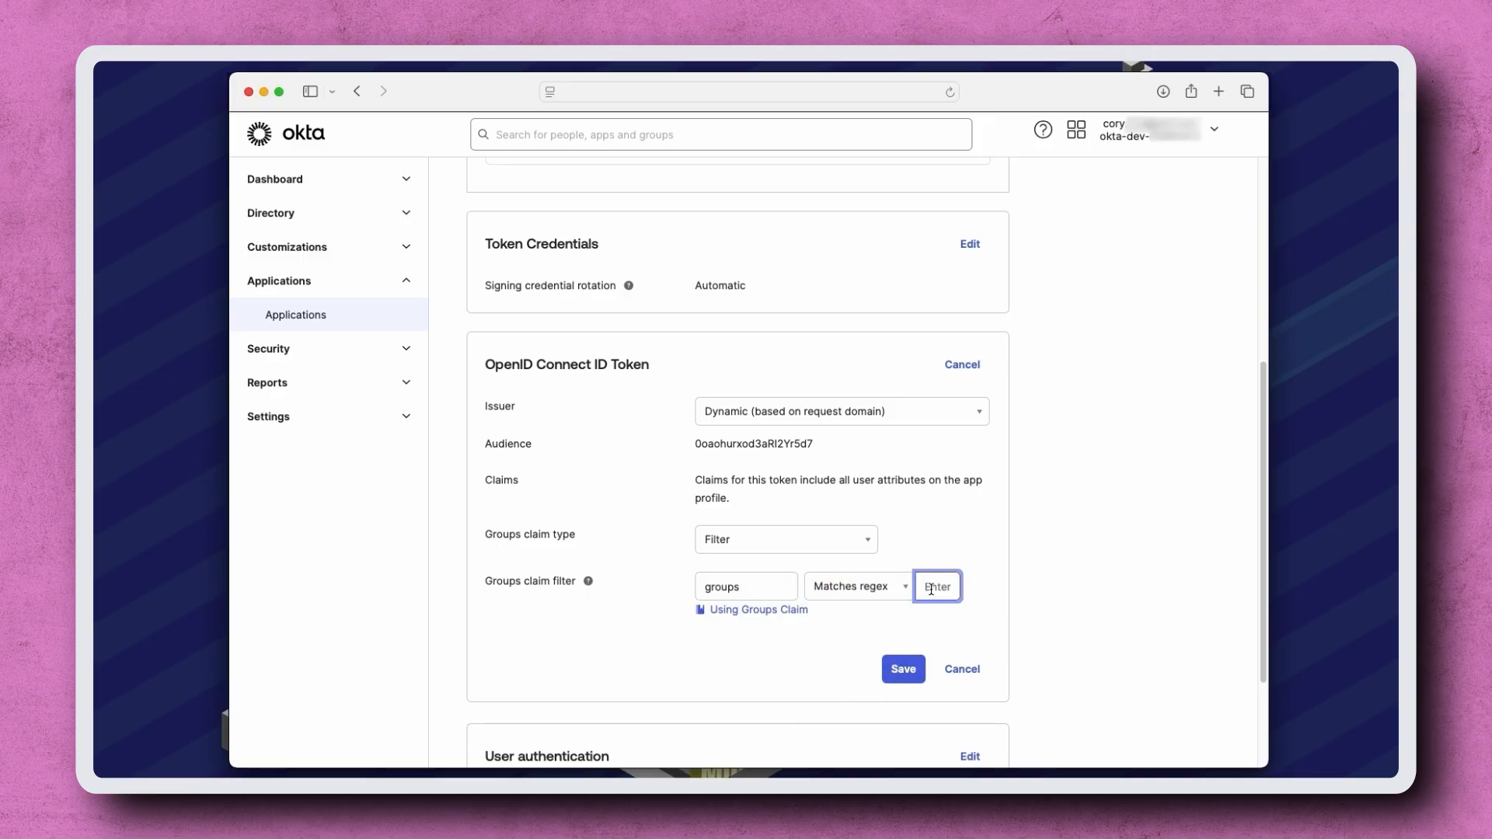
text(.*)
click(951, 618)
click(914, 661)
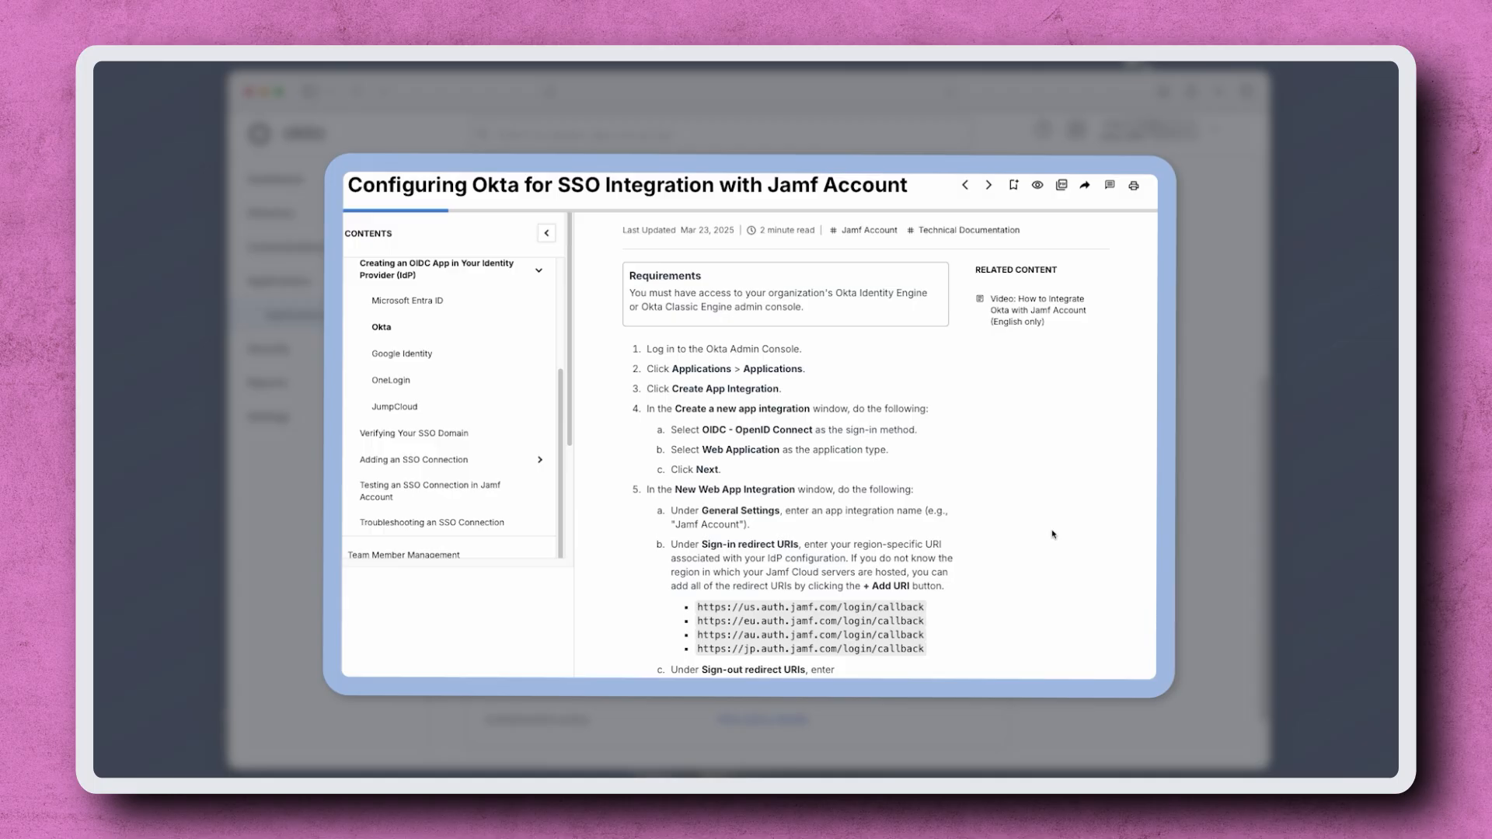
Review the guide on configuring Okta for SSO with Jamf Account, and open the organization's SSO page in Jamf Account.
scroll(1052, 535, down, 10)
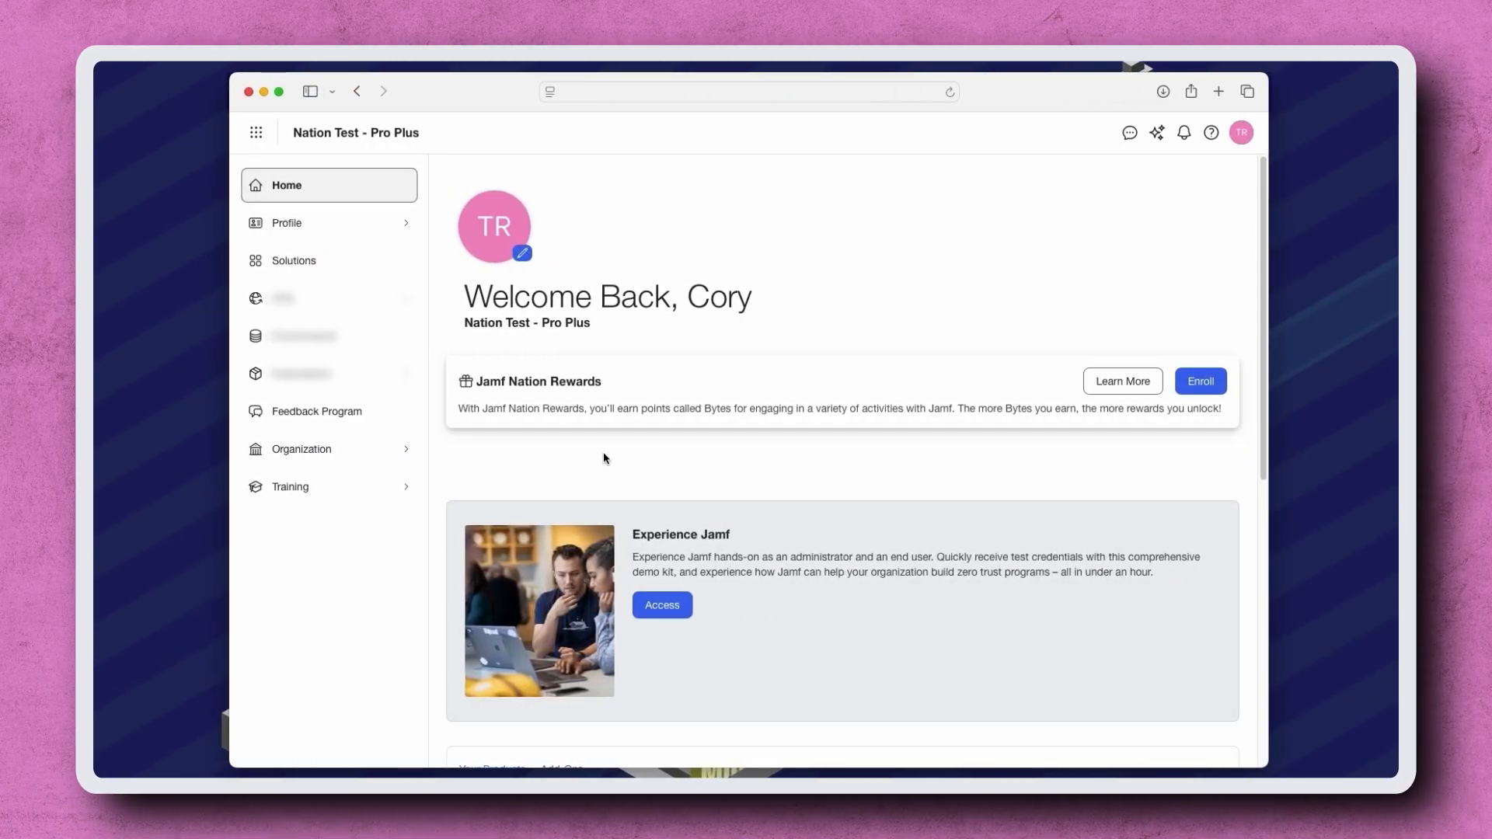
click(379, 462)
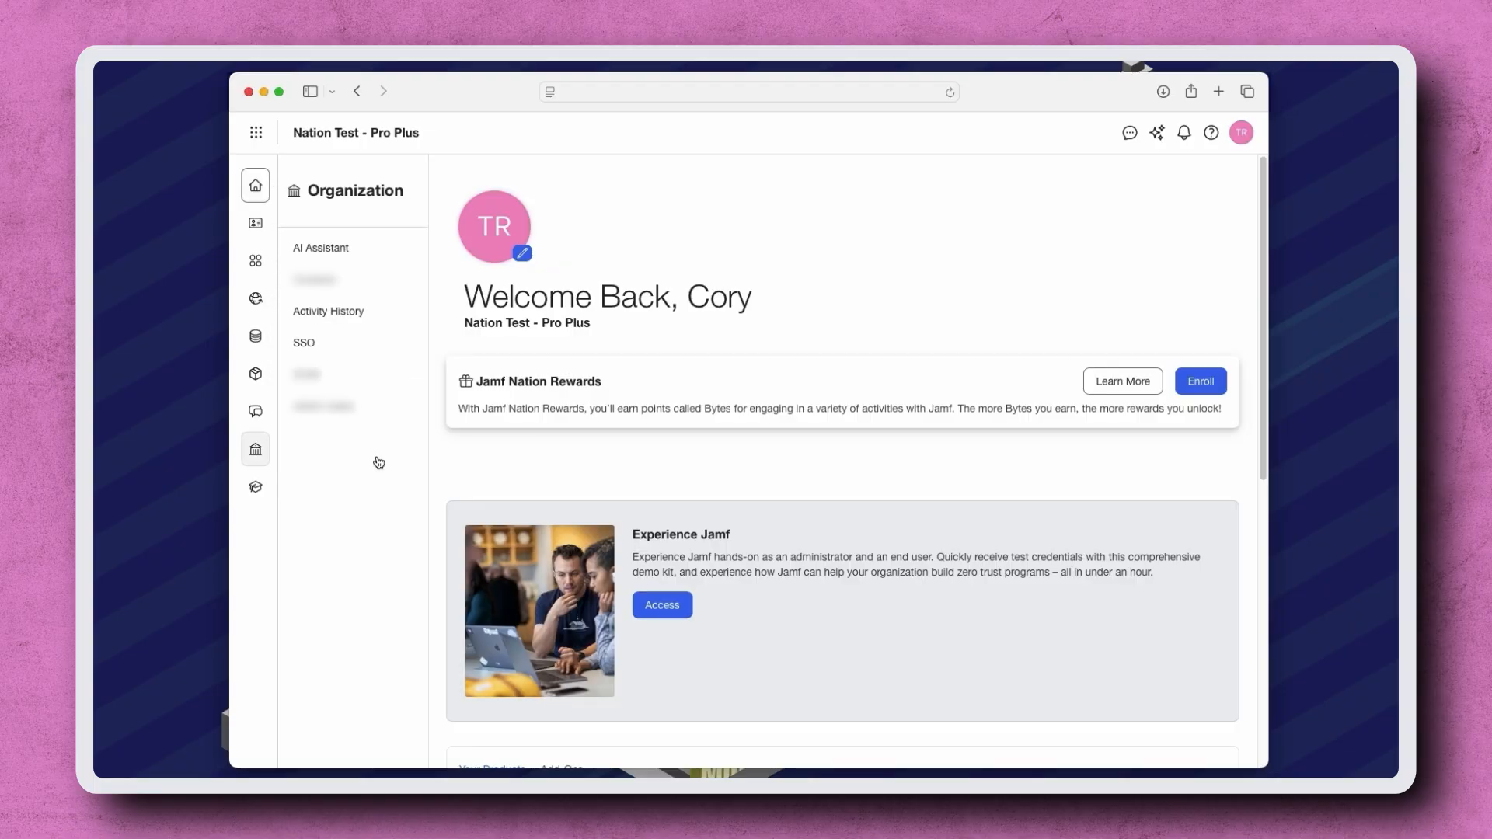
click(315, 348)
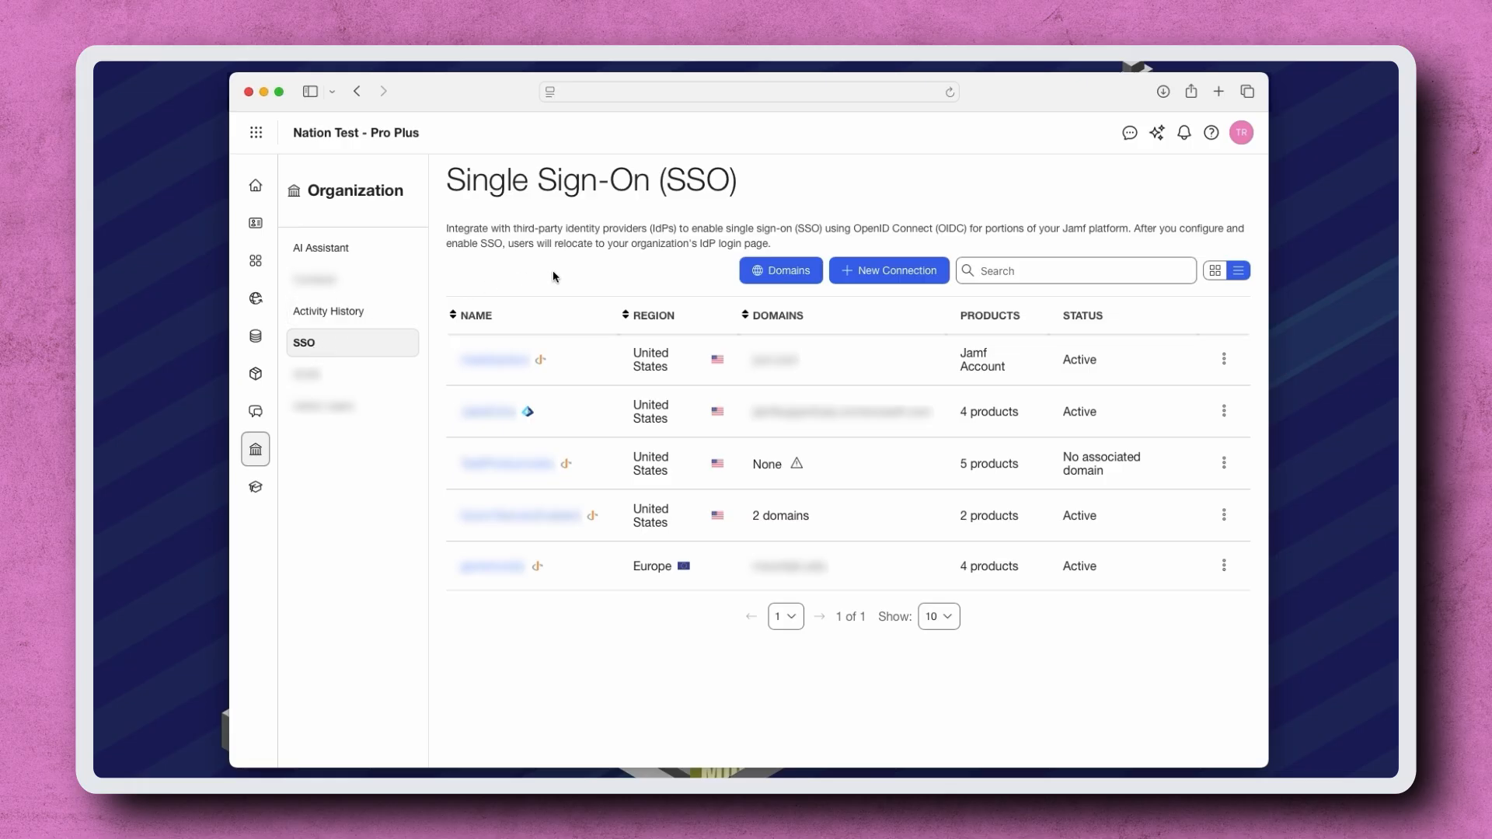
Add the domain fakecompanyurl.com to the organization's SSO domains and run a sandbox verification on it.
click(760, 272)
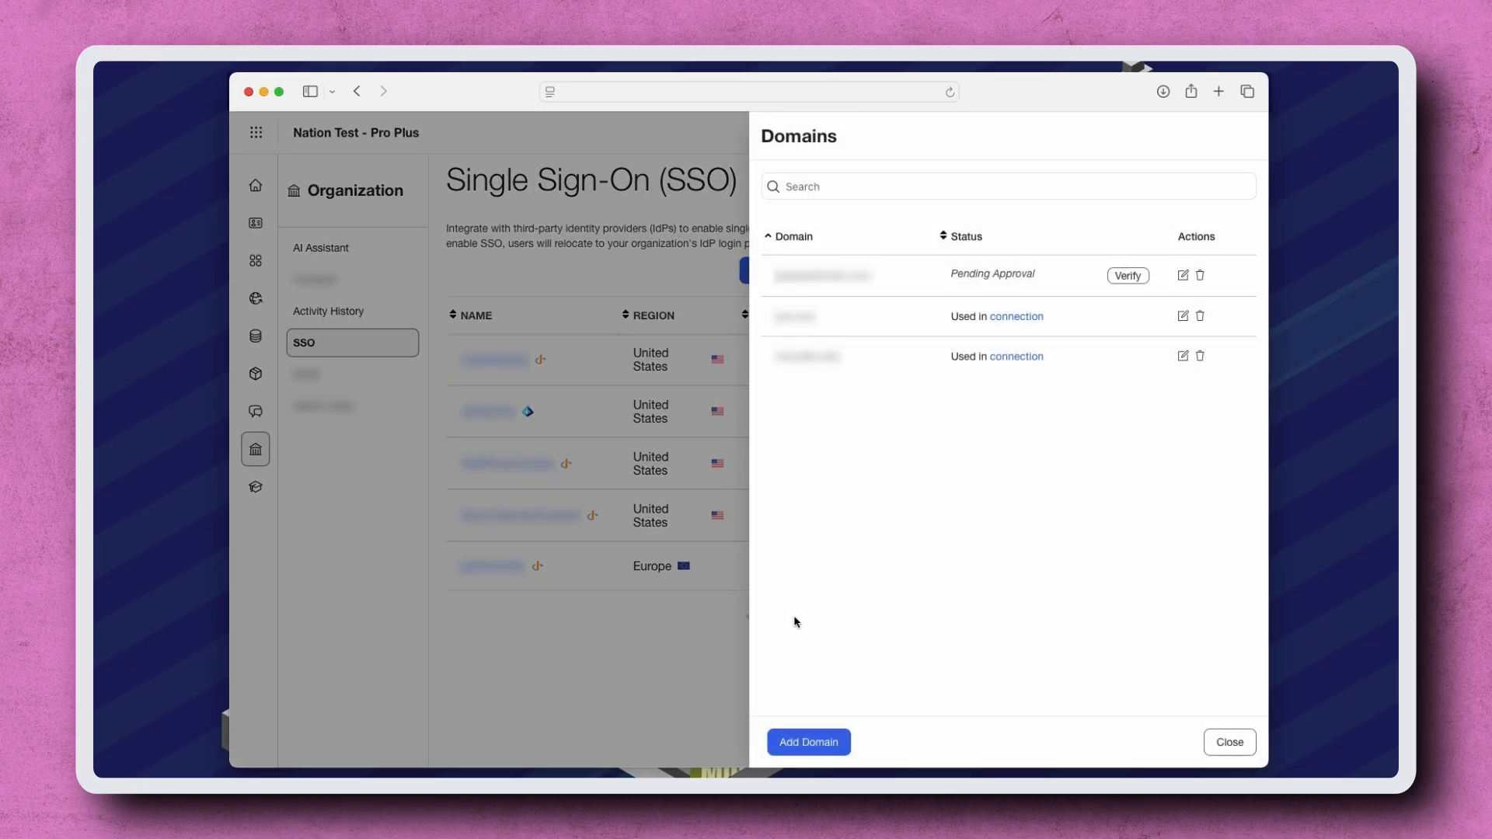
click(806, 740)
click(706, 317)
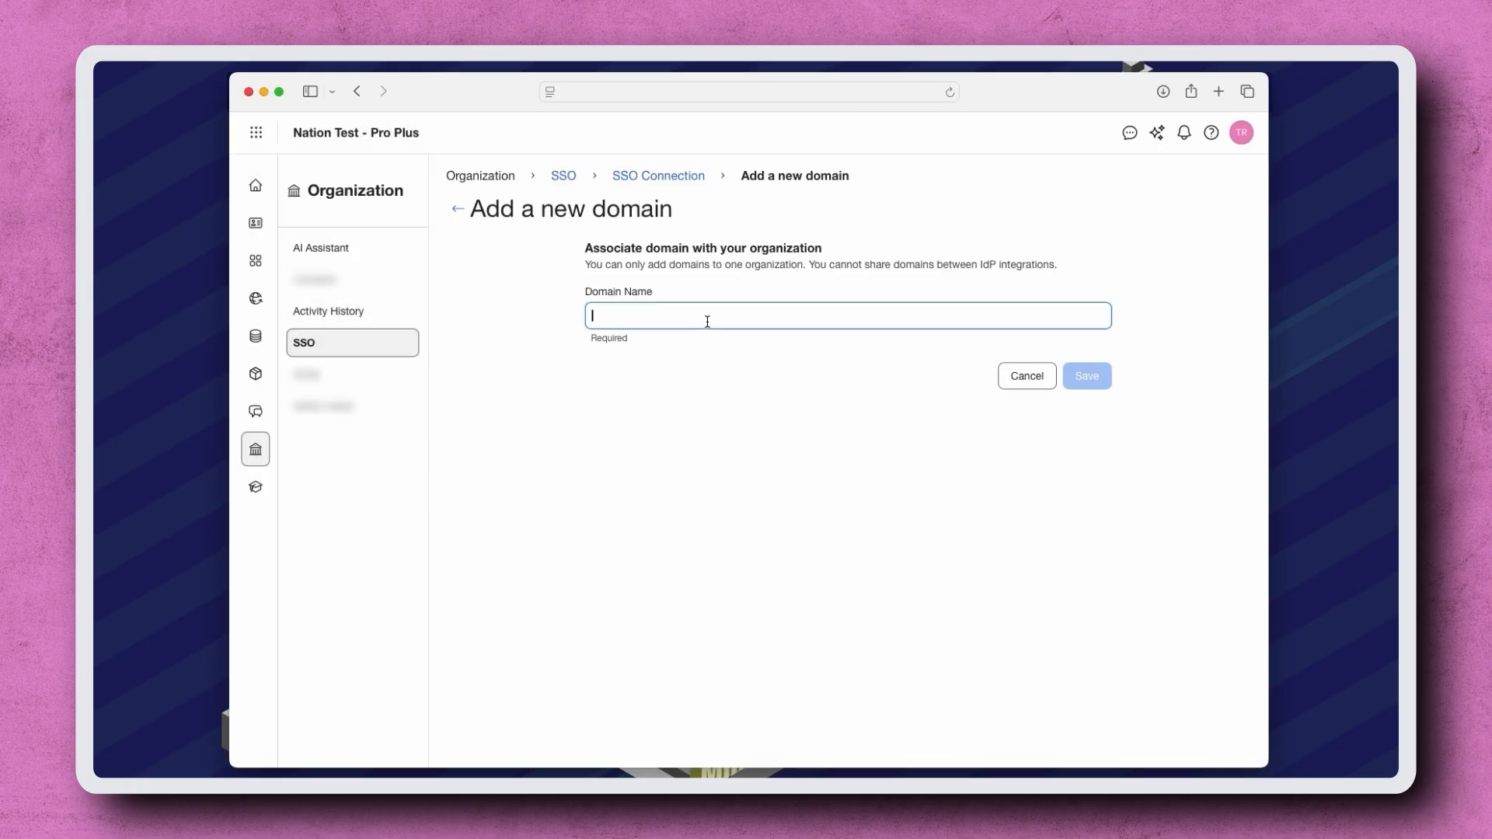
text(fakecompanyurl.com)
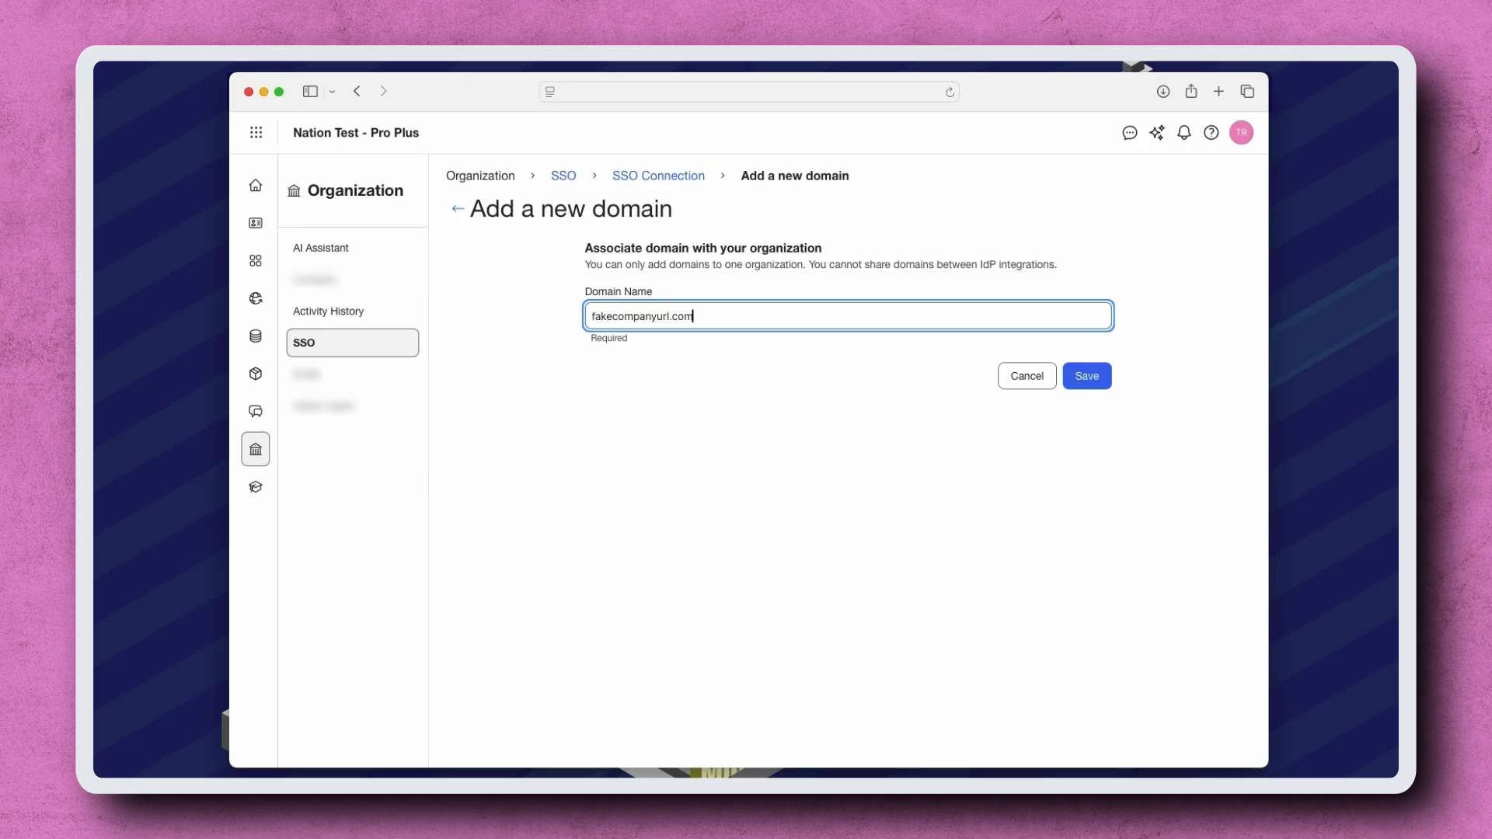
click(756, 357)
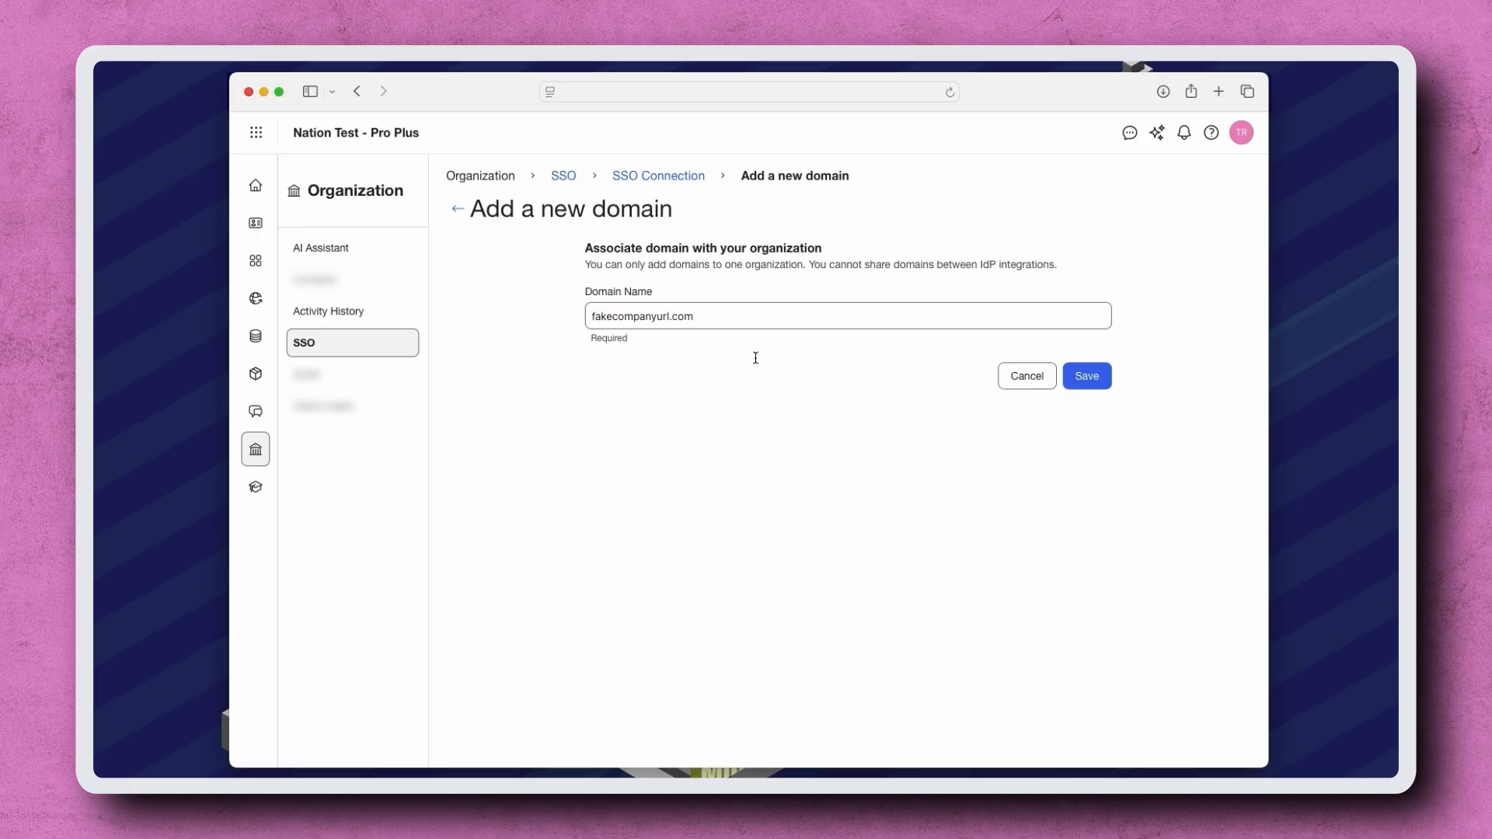
click(1085, 379)
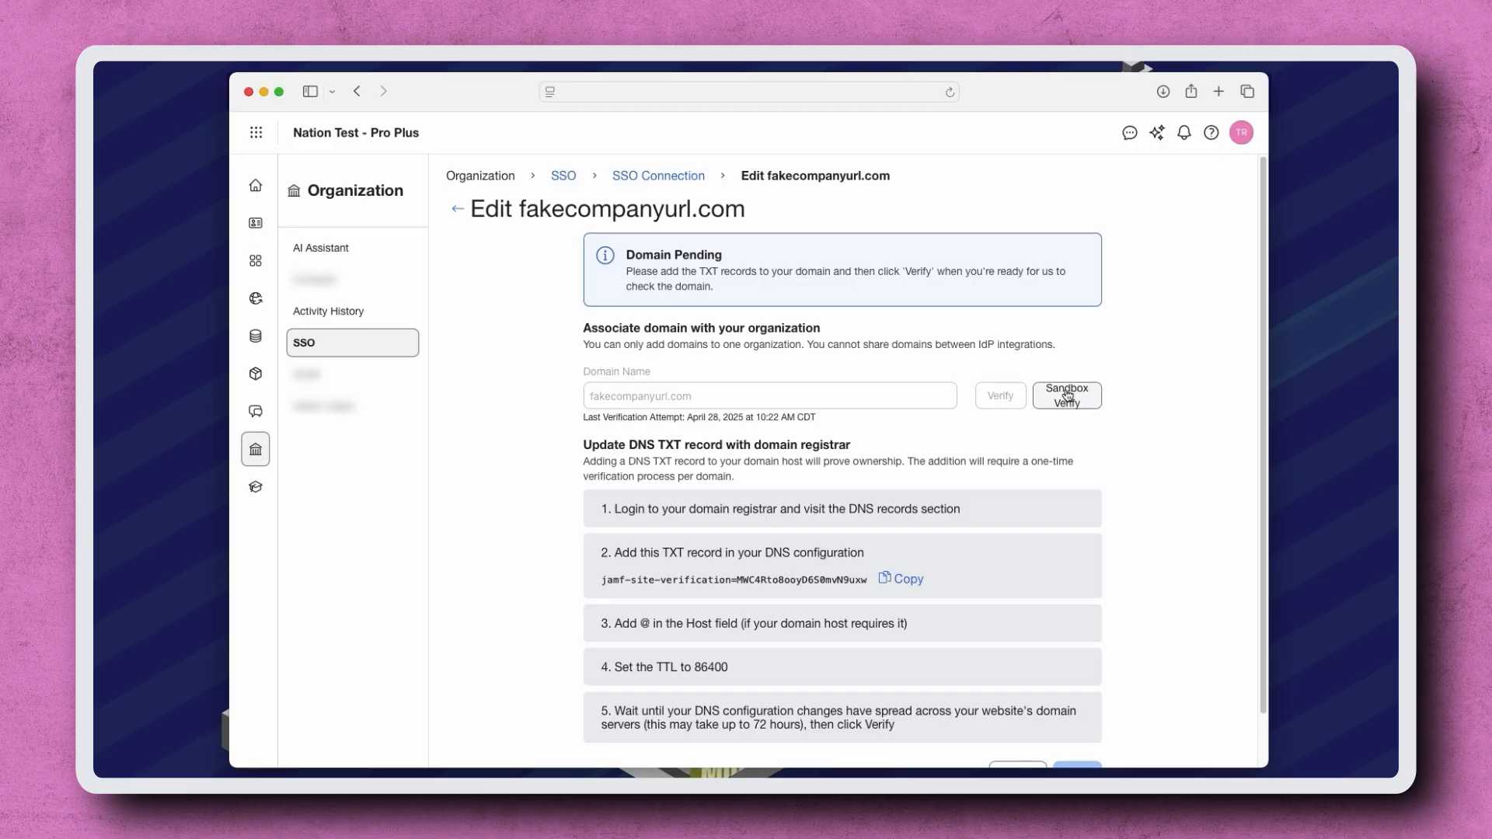
click(1065, 396)
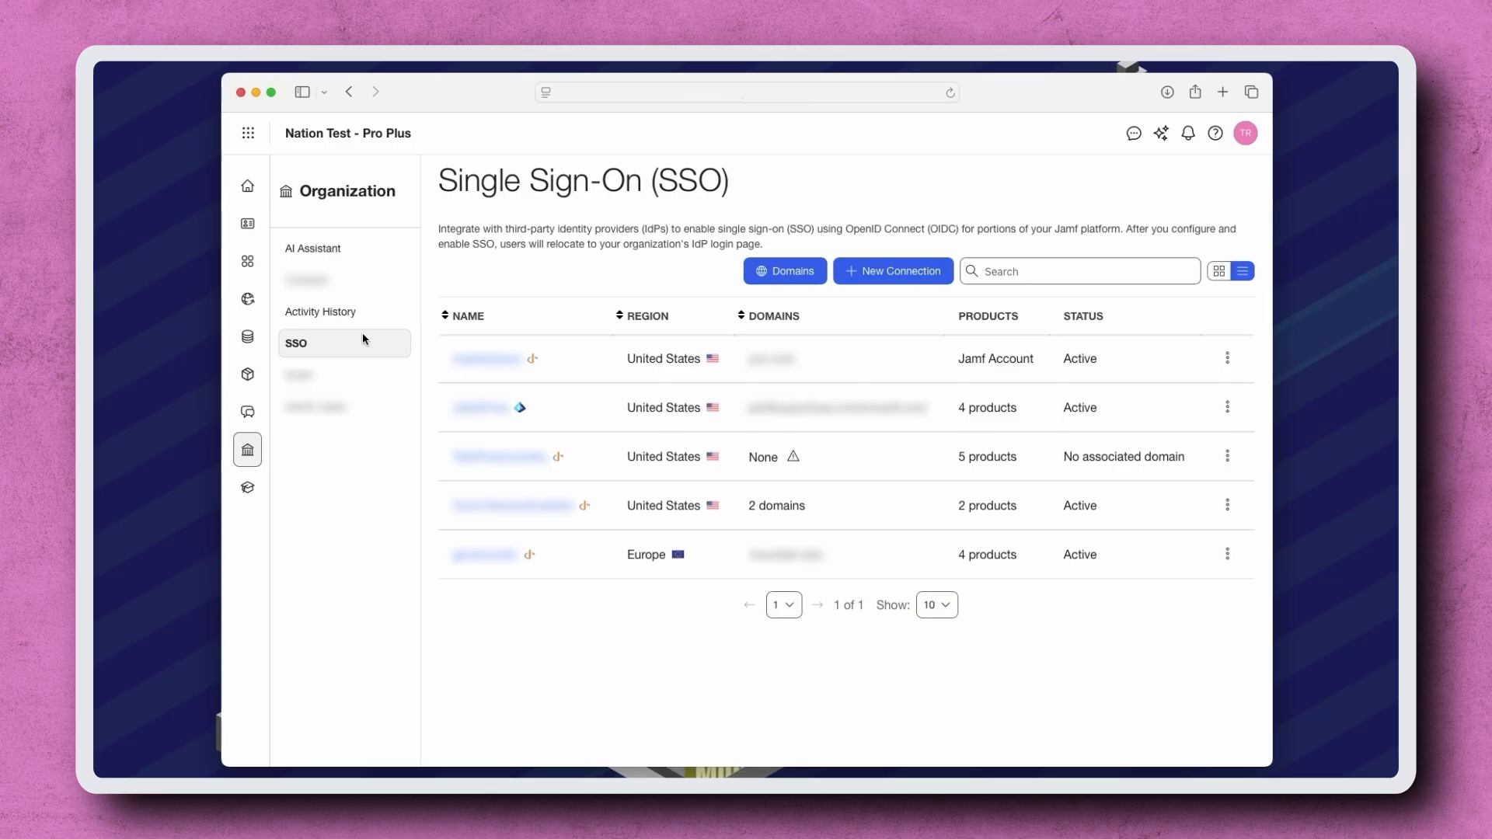
Start a new SSO connection of type Okta and name it Okta.
click(863, 272)
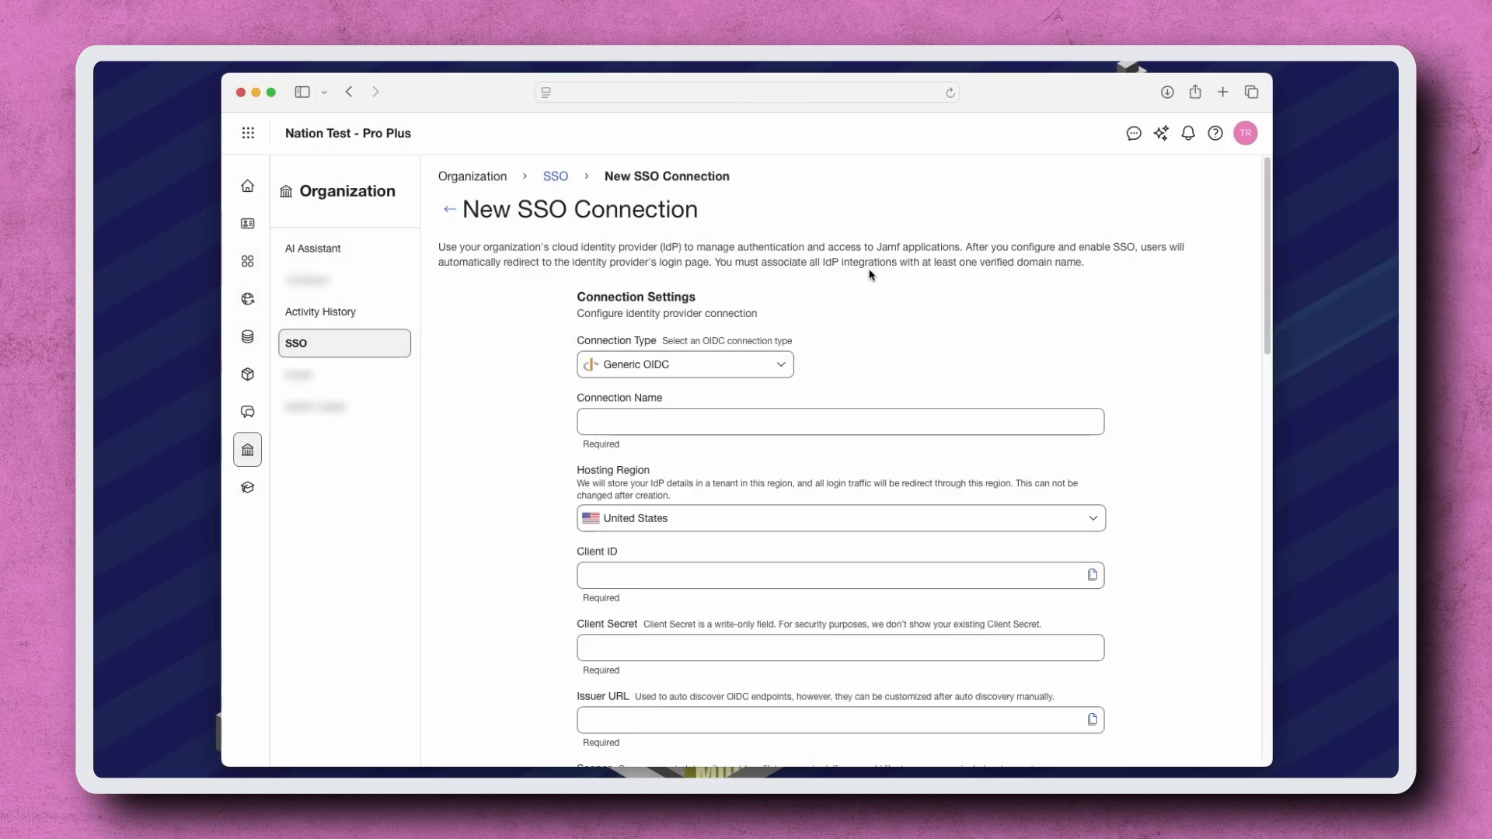
click(783, 367)
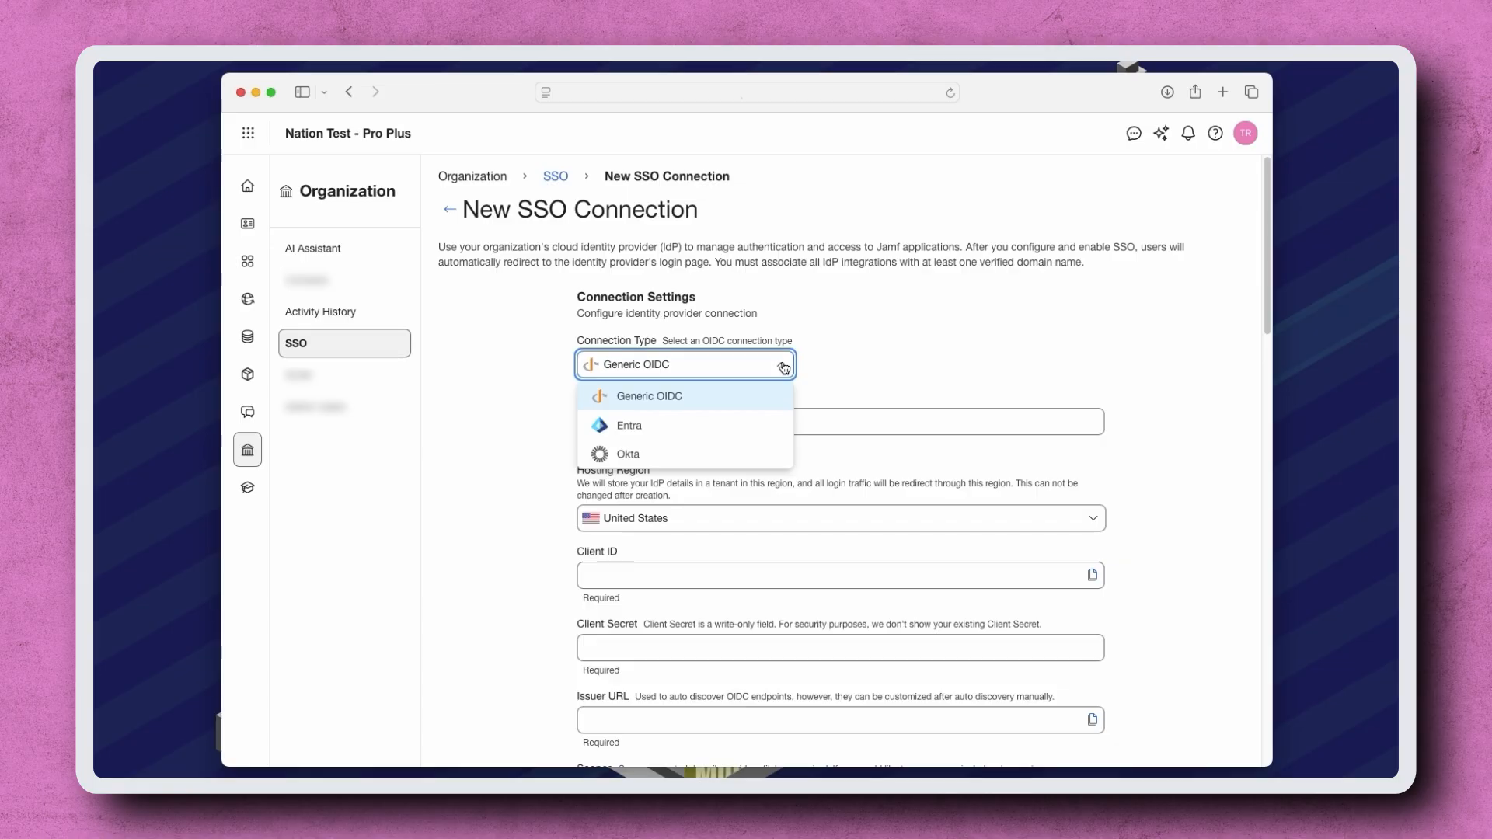
click(758, 451)
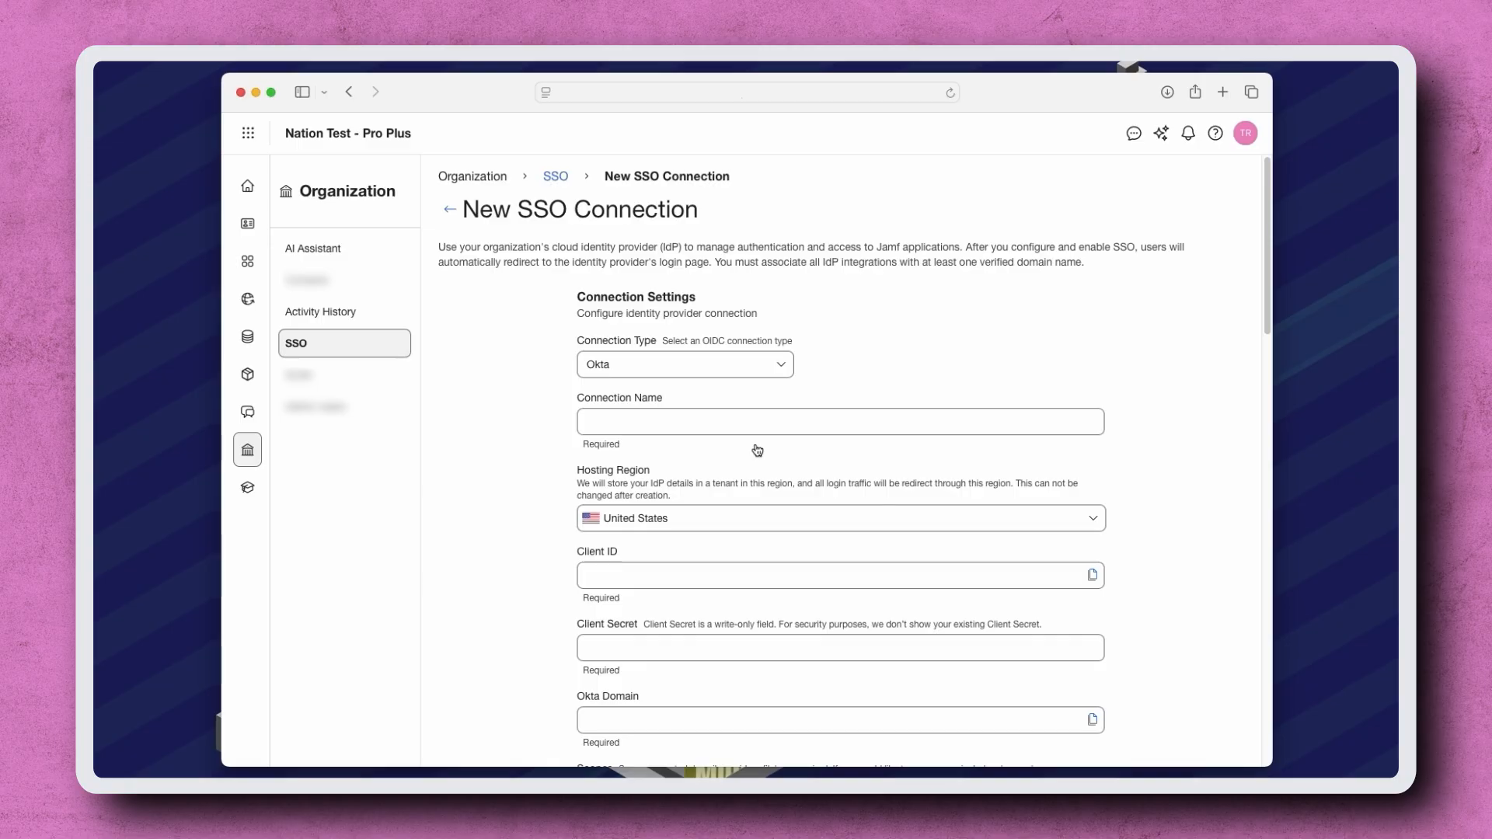
click(729, 421)
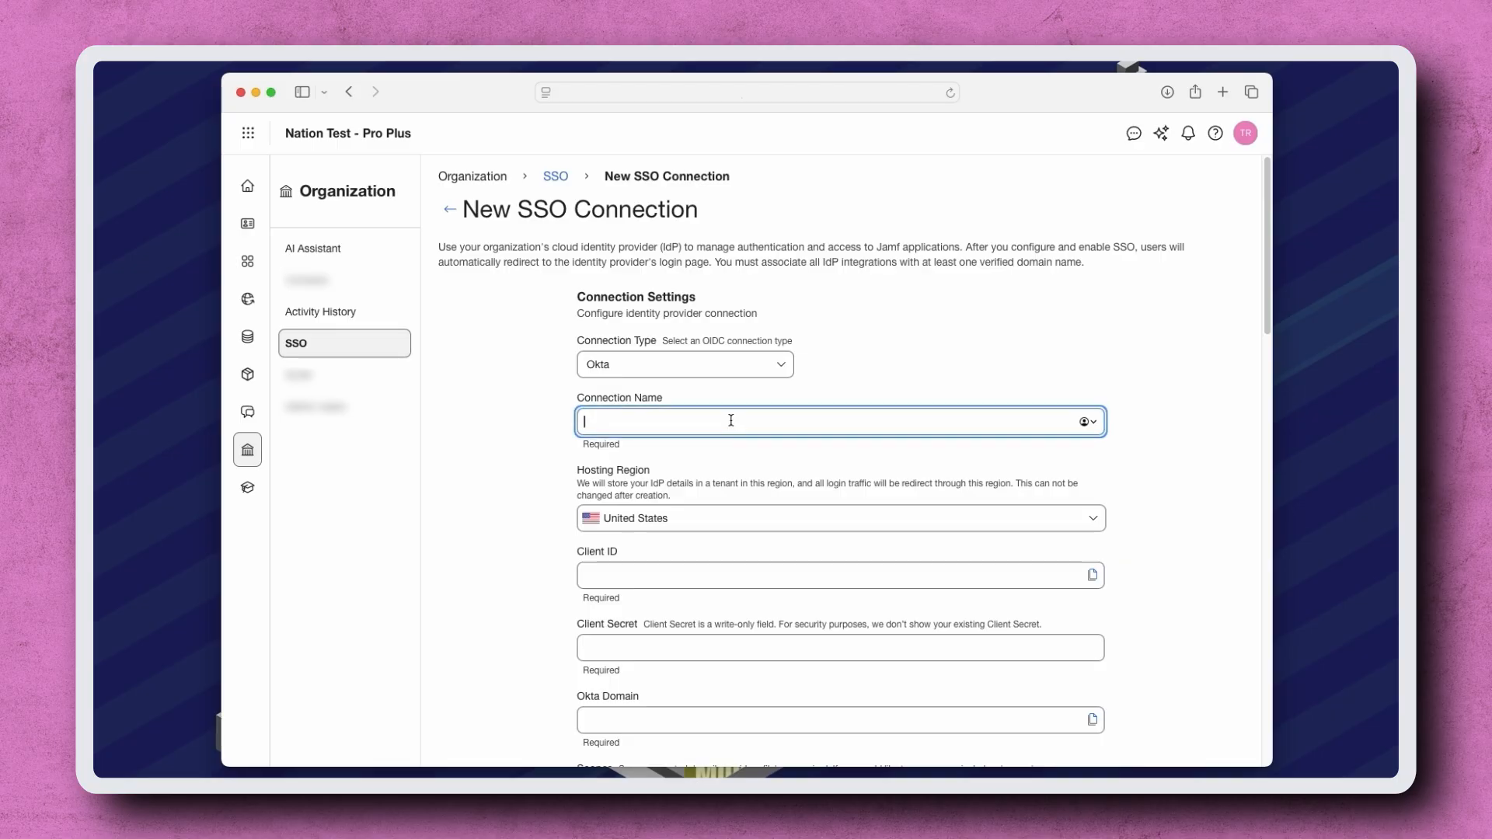
text(Okta)
click(759, 455)
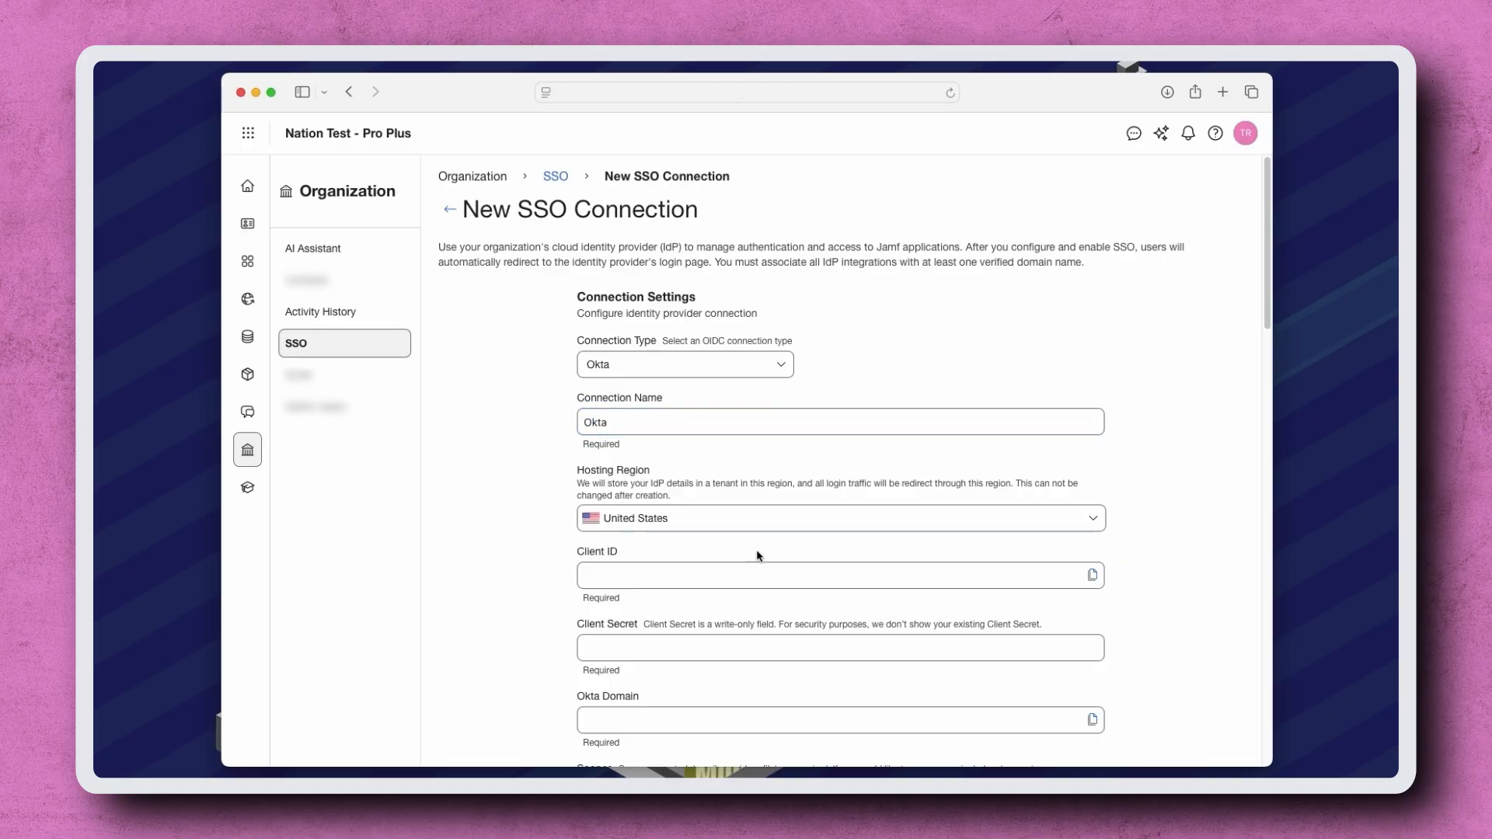
Fill in the Okta connection's client ID, client secret and Okta domain from the Okta app integration.
click(761, 576)
text(0oaohurxod3aRl2Yr5d7)
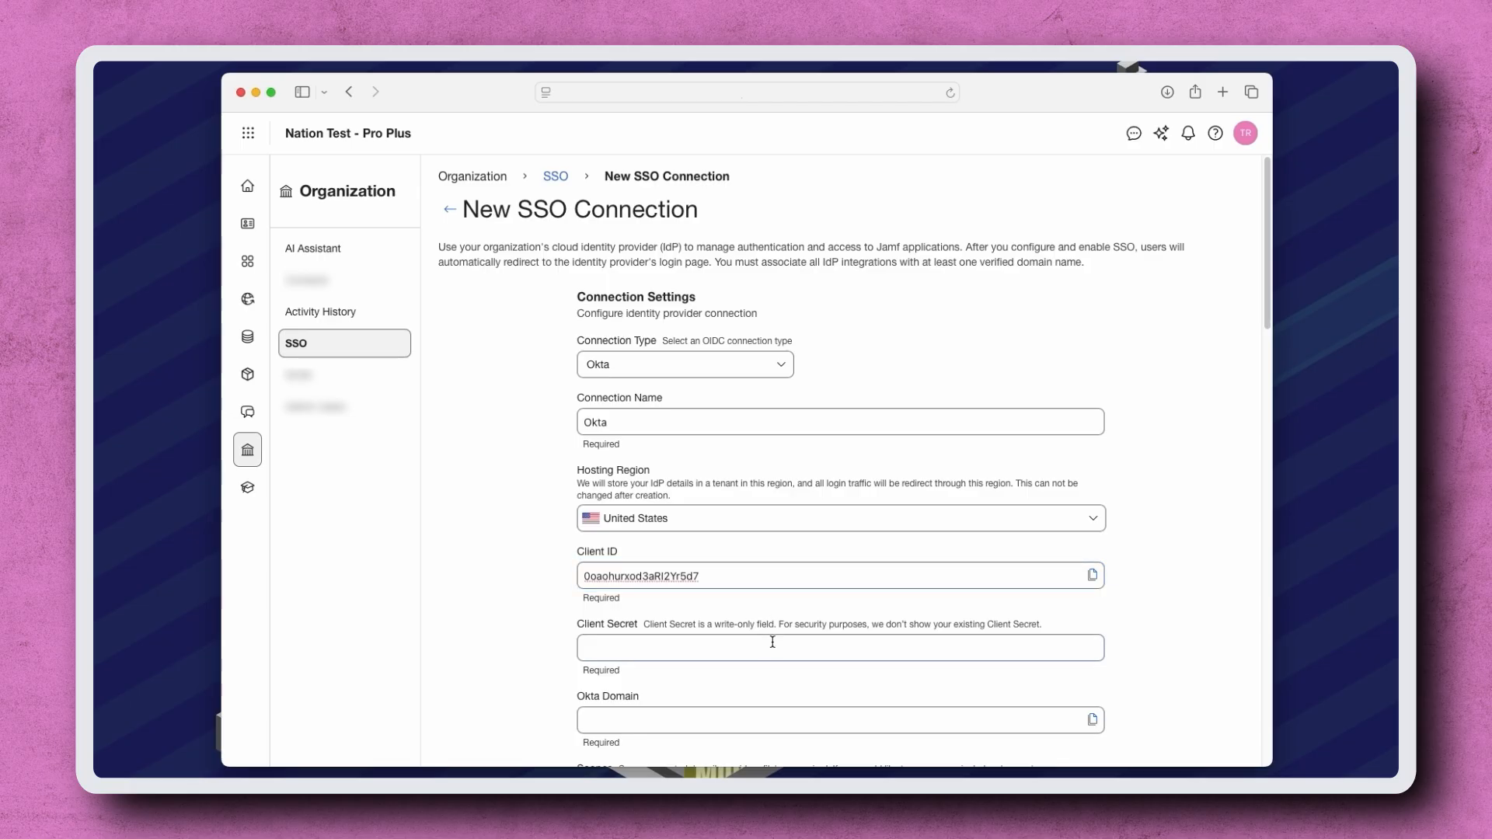
click(772, 645)
key(super+v)
click(799, 709)
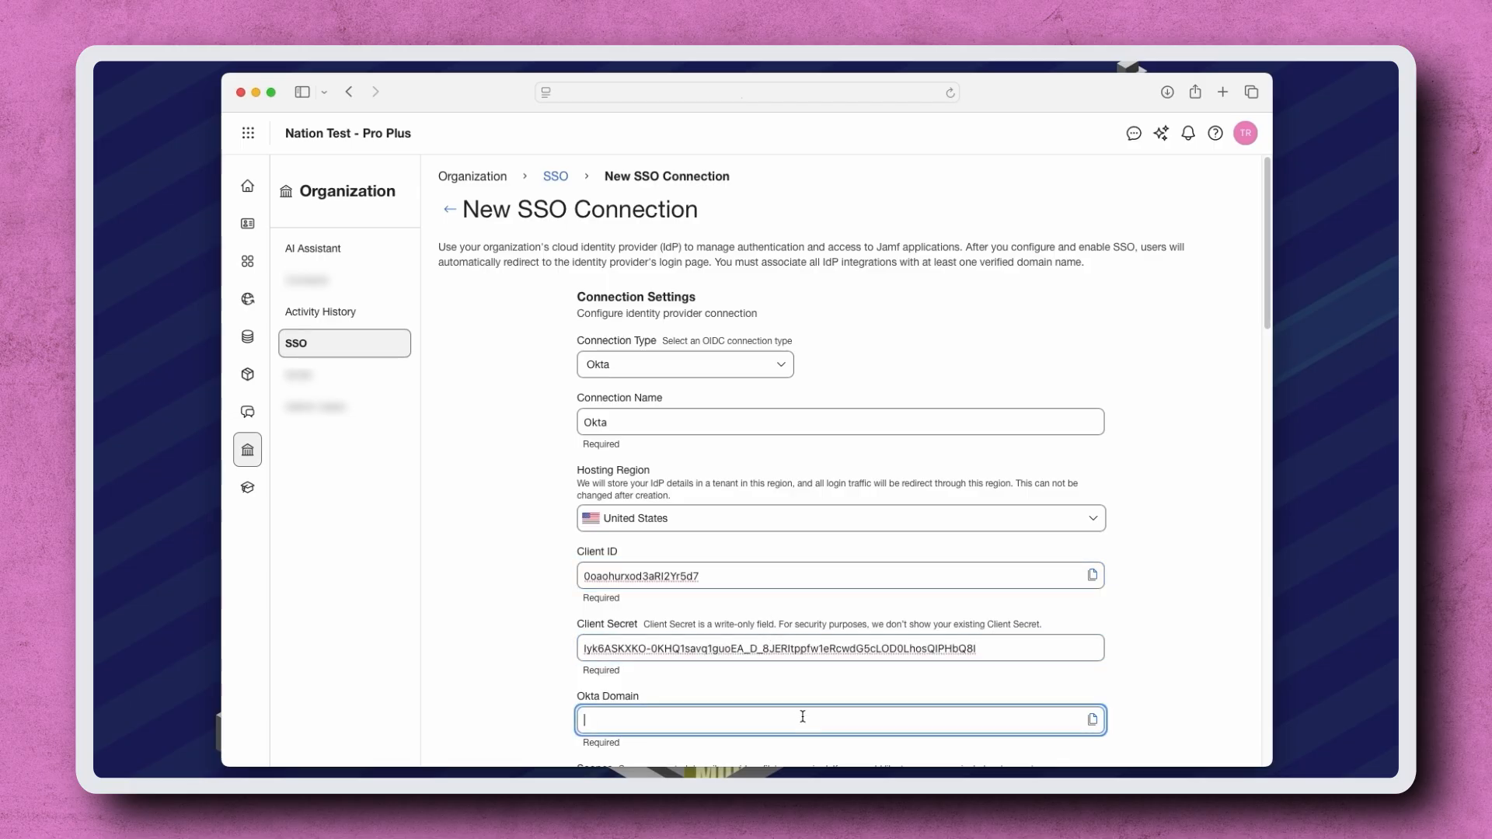
key(super+v)
click(853, 690)
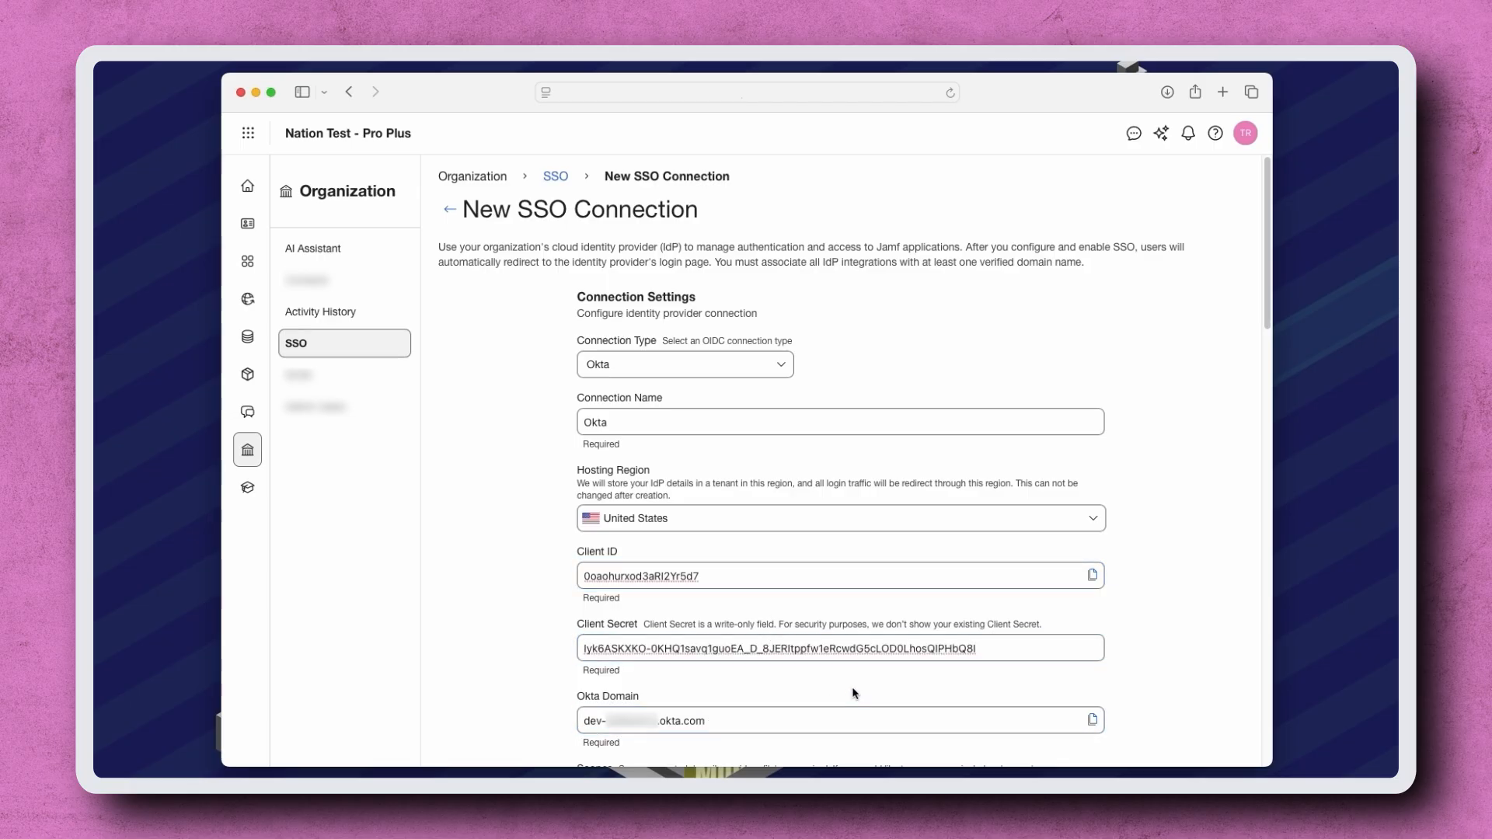
Add the groups scope to the connection so the scopes read email openid profile groups.
scroll(855, 693, down, 5)
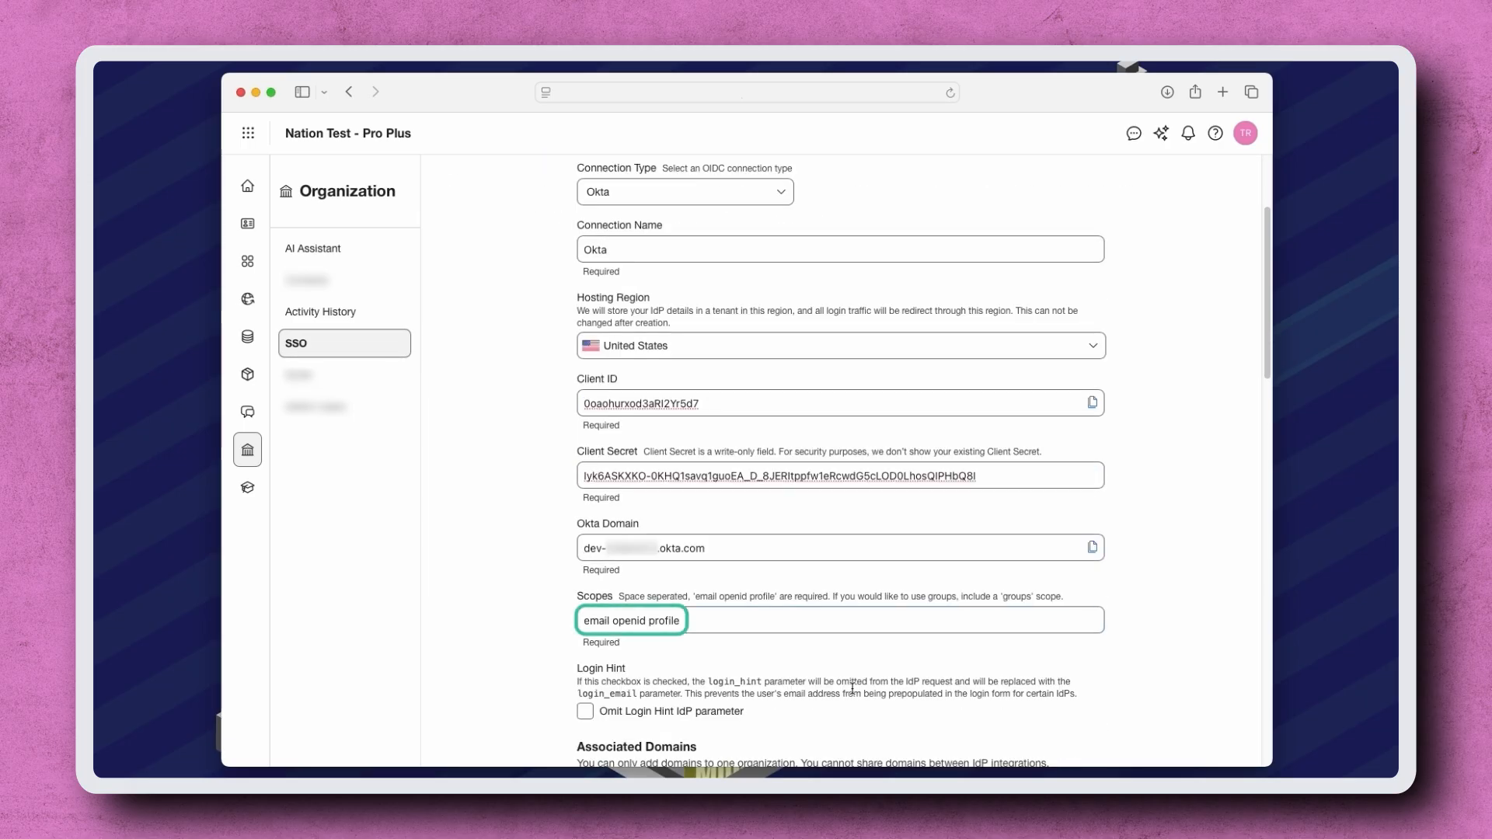
click(777, 627)
text(groups)
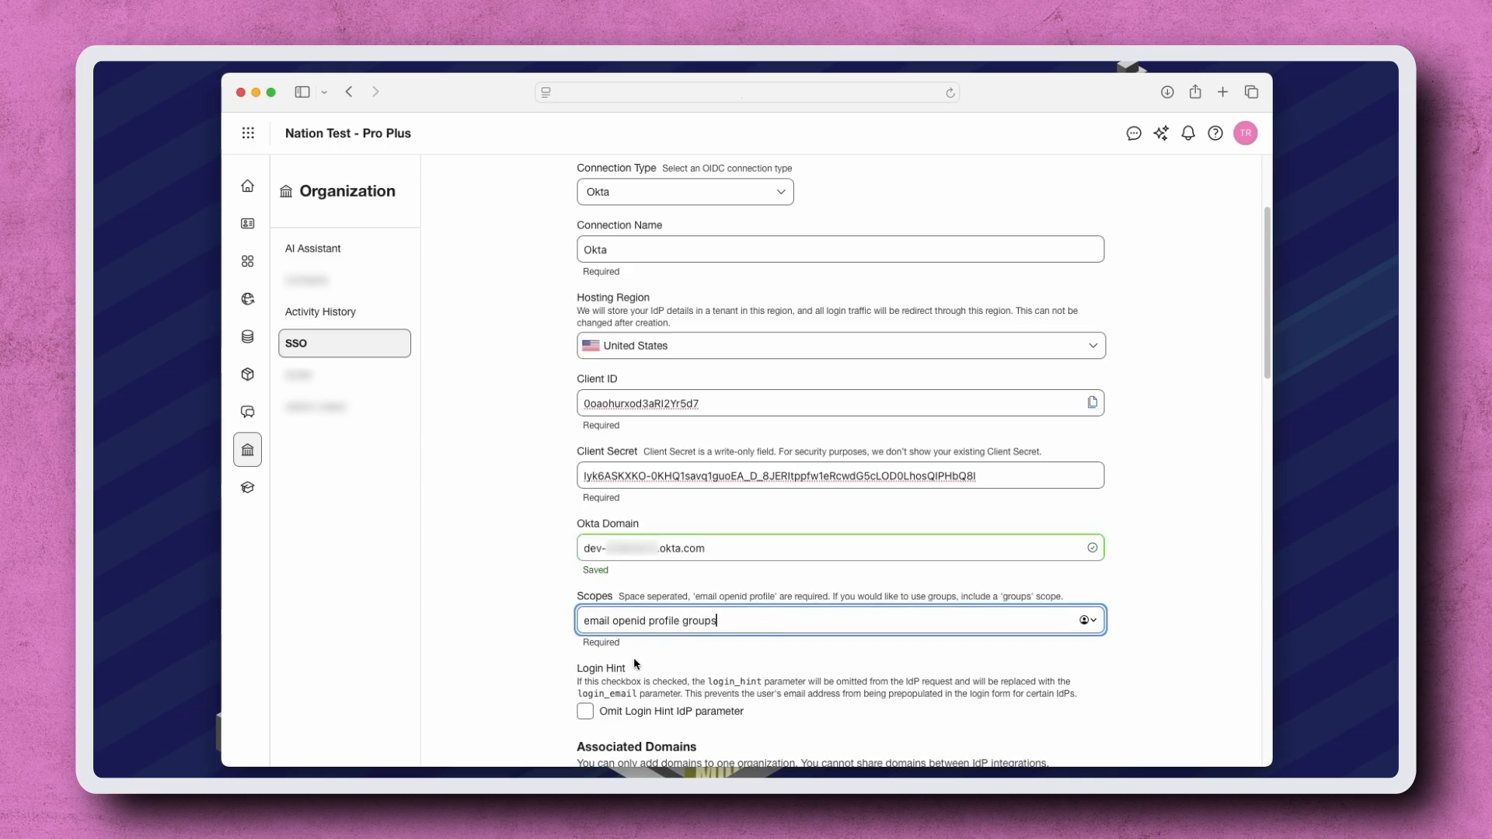
click(558, 687)
Assign fakecompanyurl.com to the connection, allow the Jamf Pro tenant 4instance to use it, and save the connection.
scroll(558, 687, down, 4)
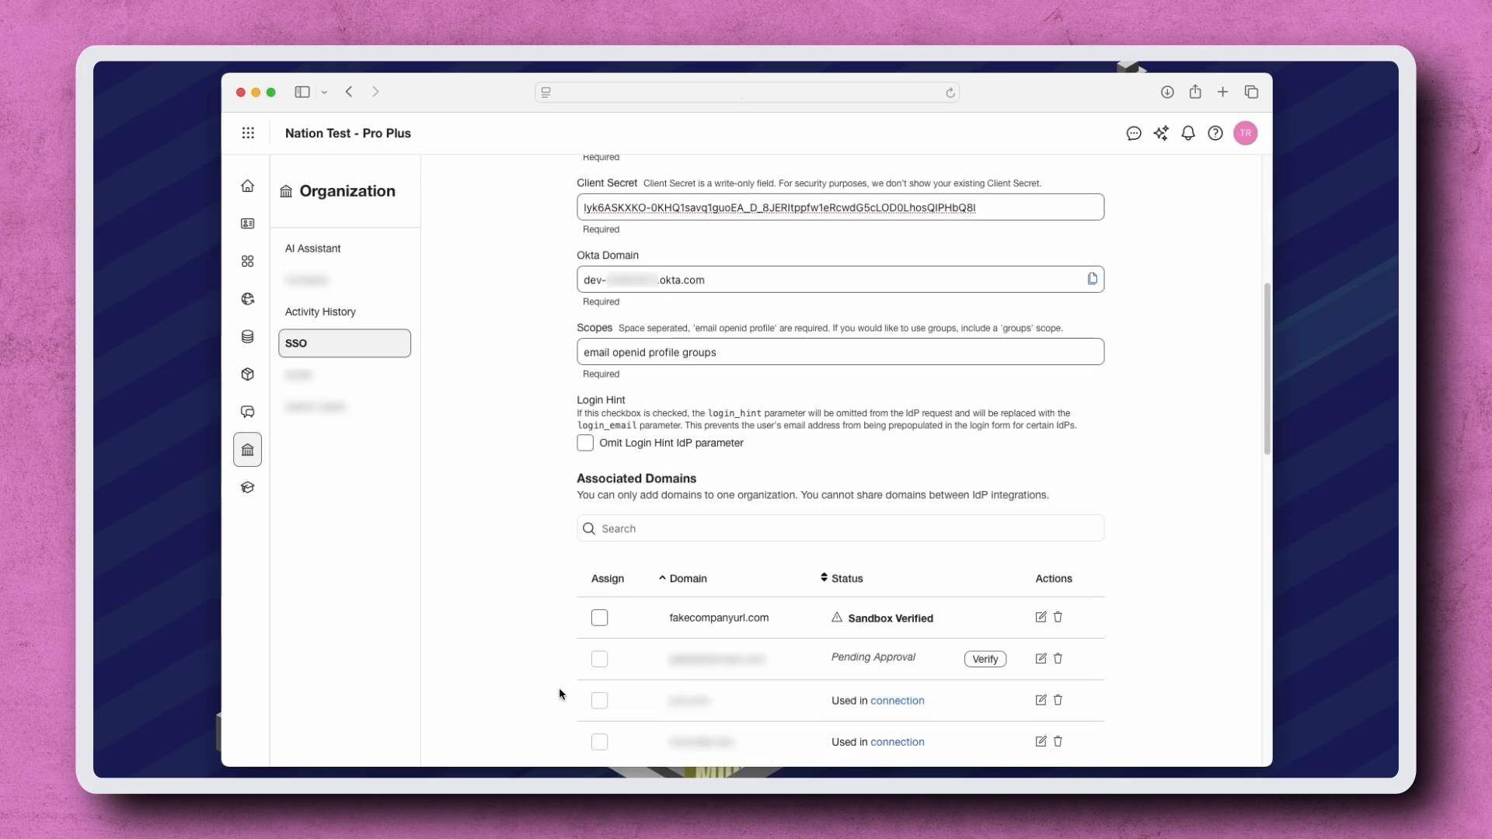
click(599, 618)
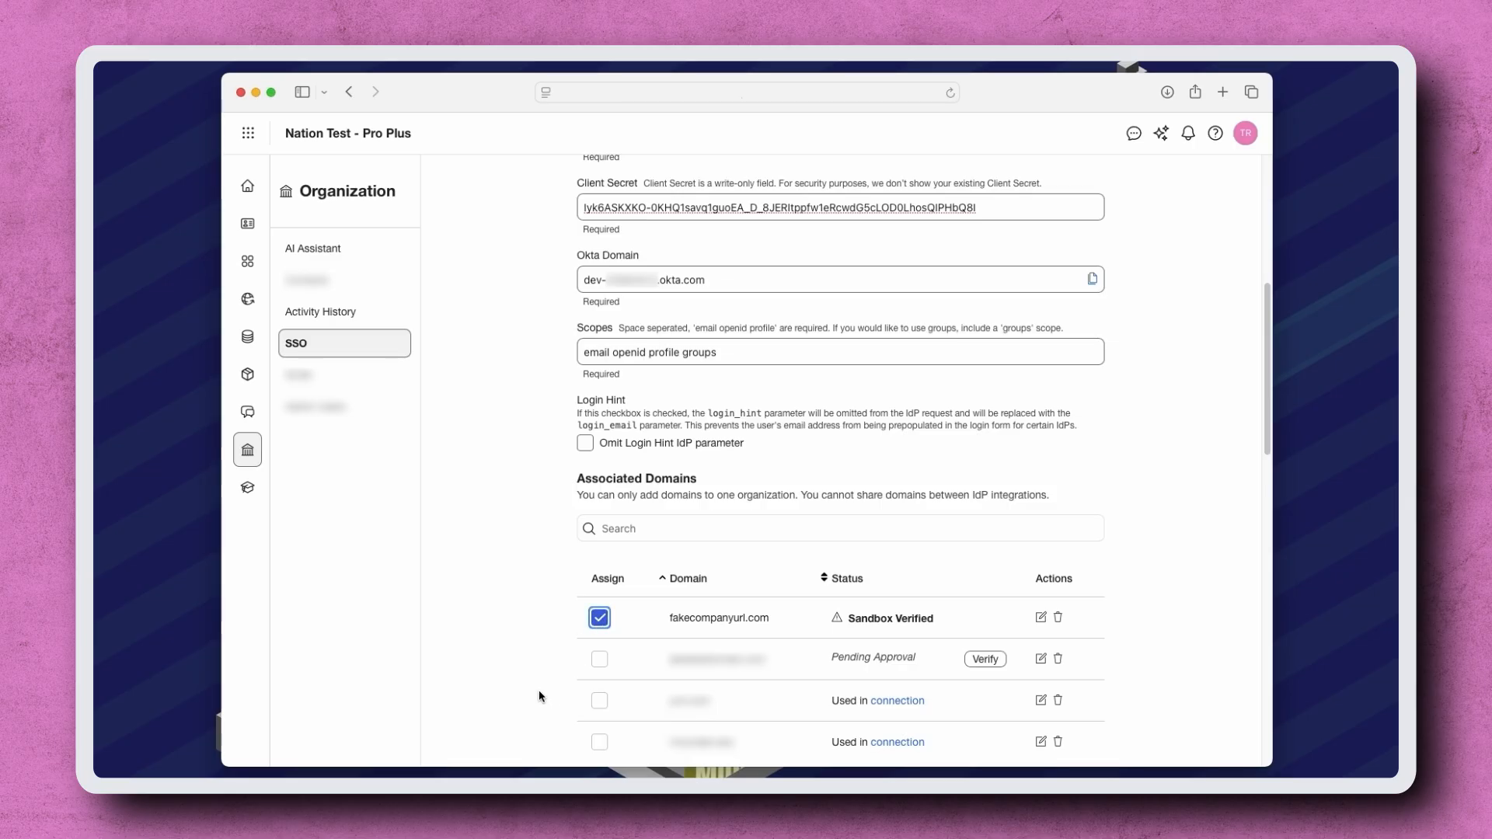
scroll(539, 691, down, 5)
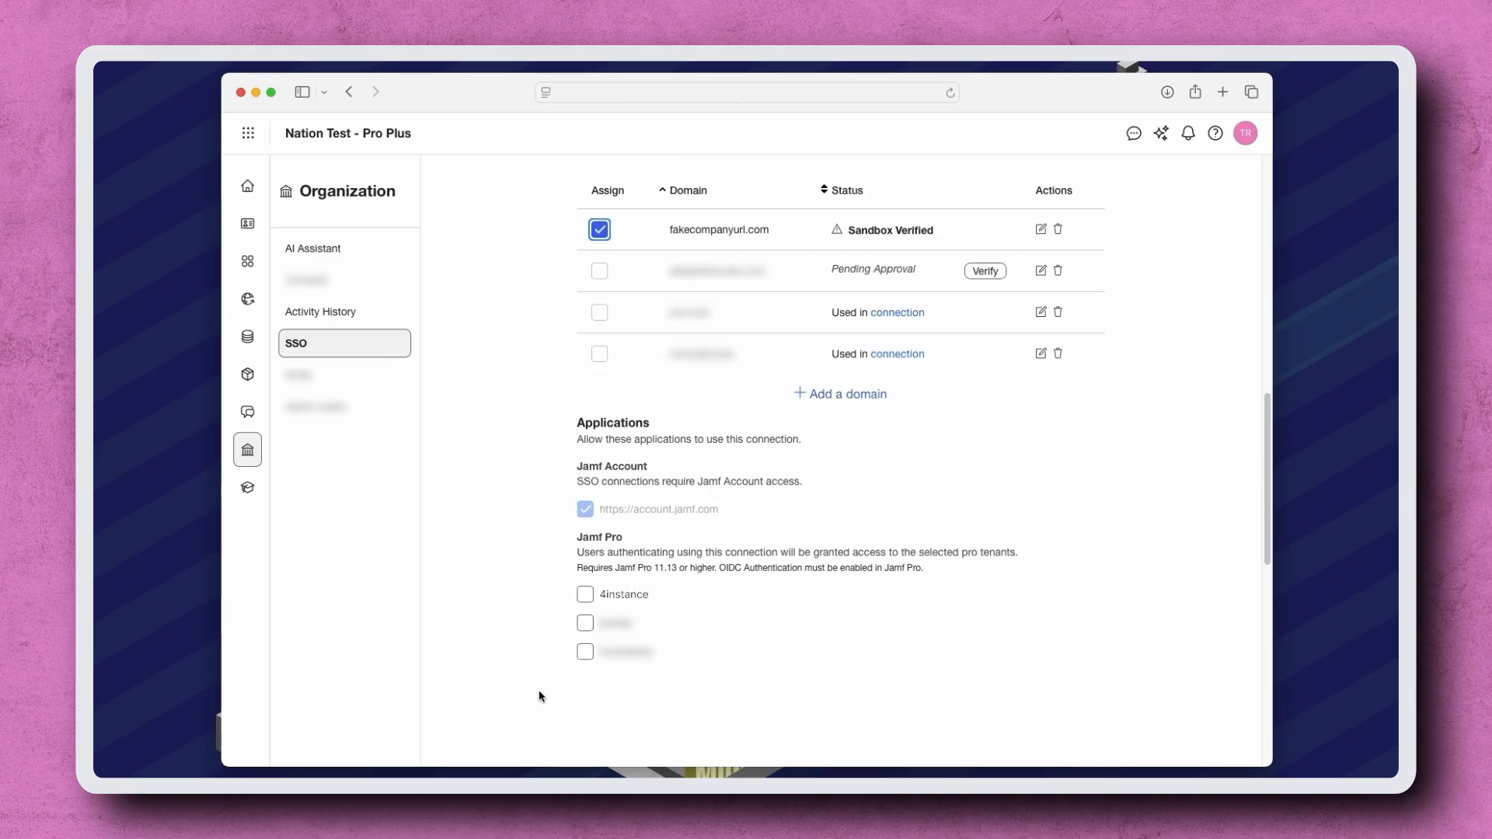
click(585, 596)
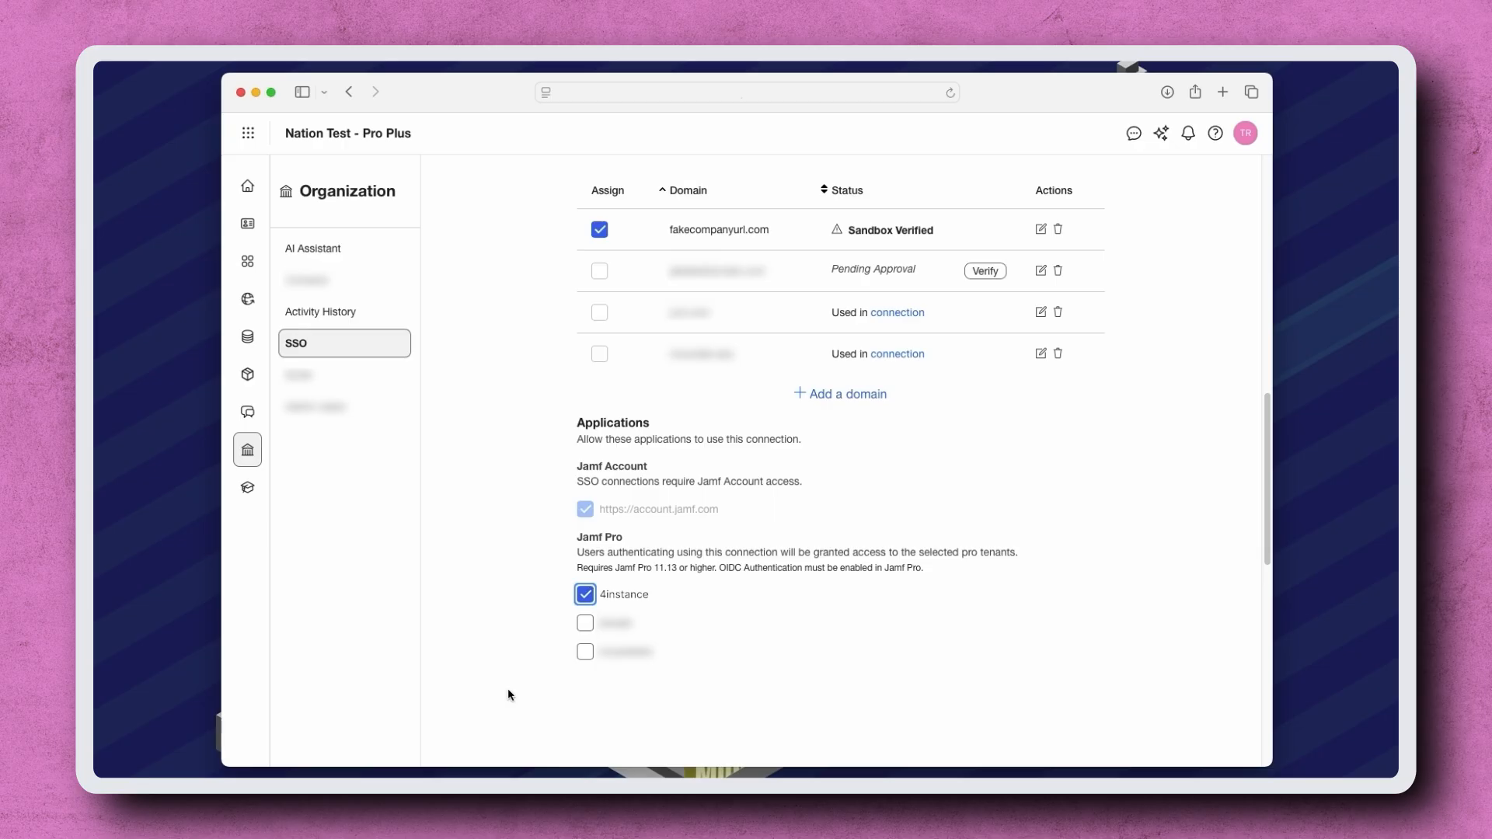
scroll(509, 694, down, 10)
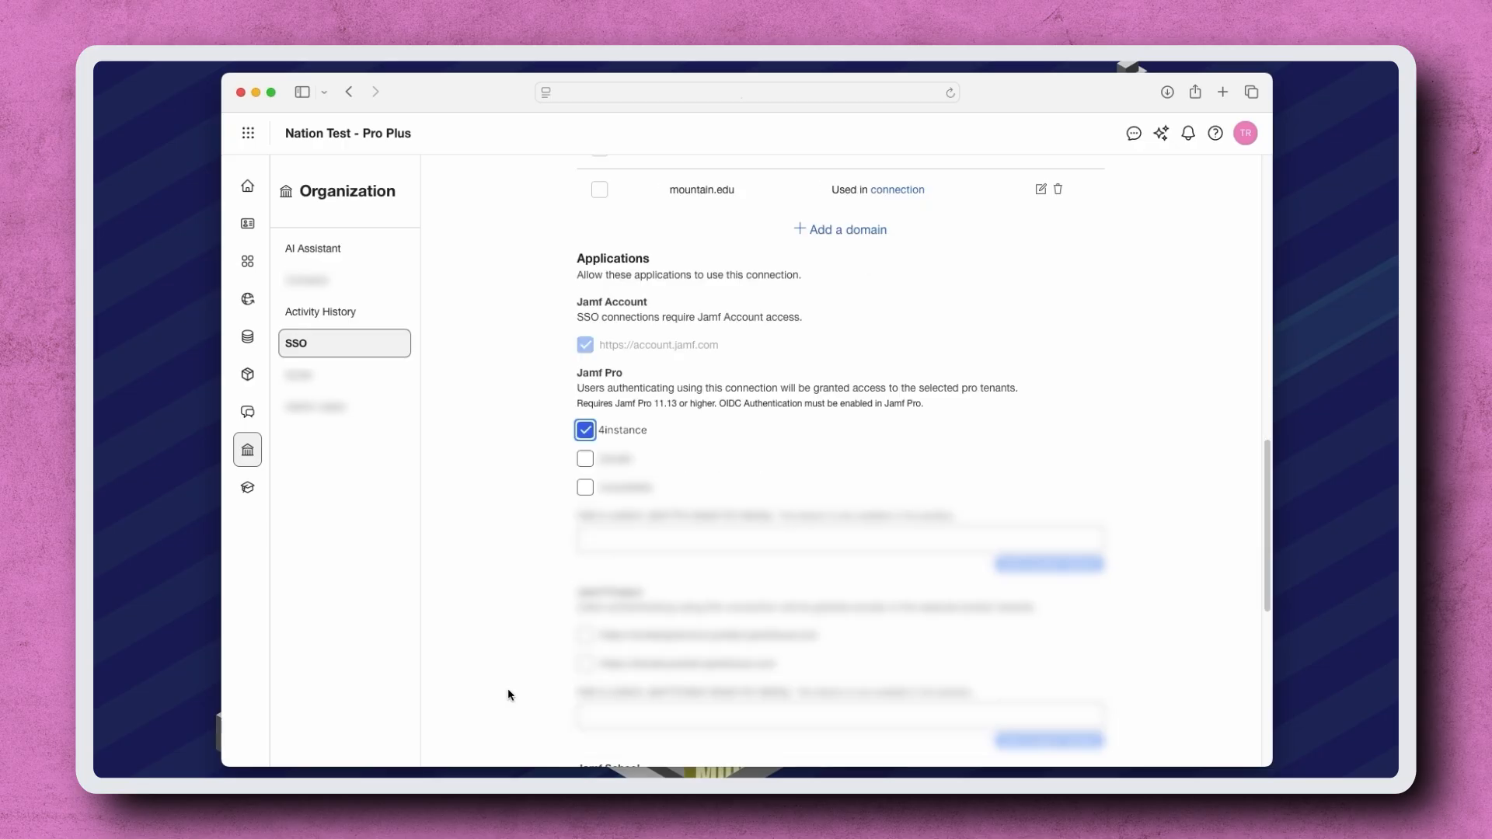
click(1088, 700)
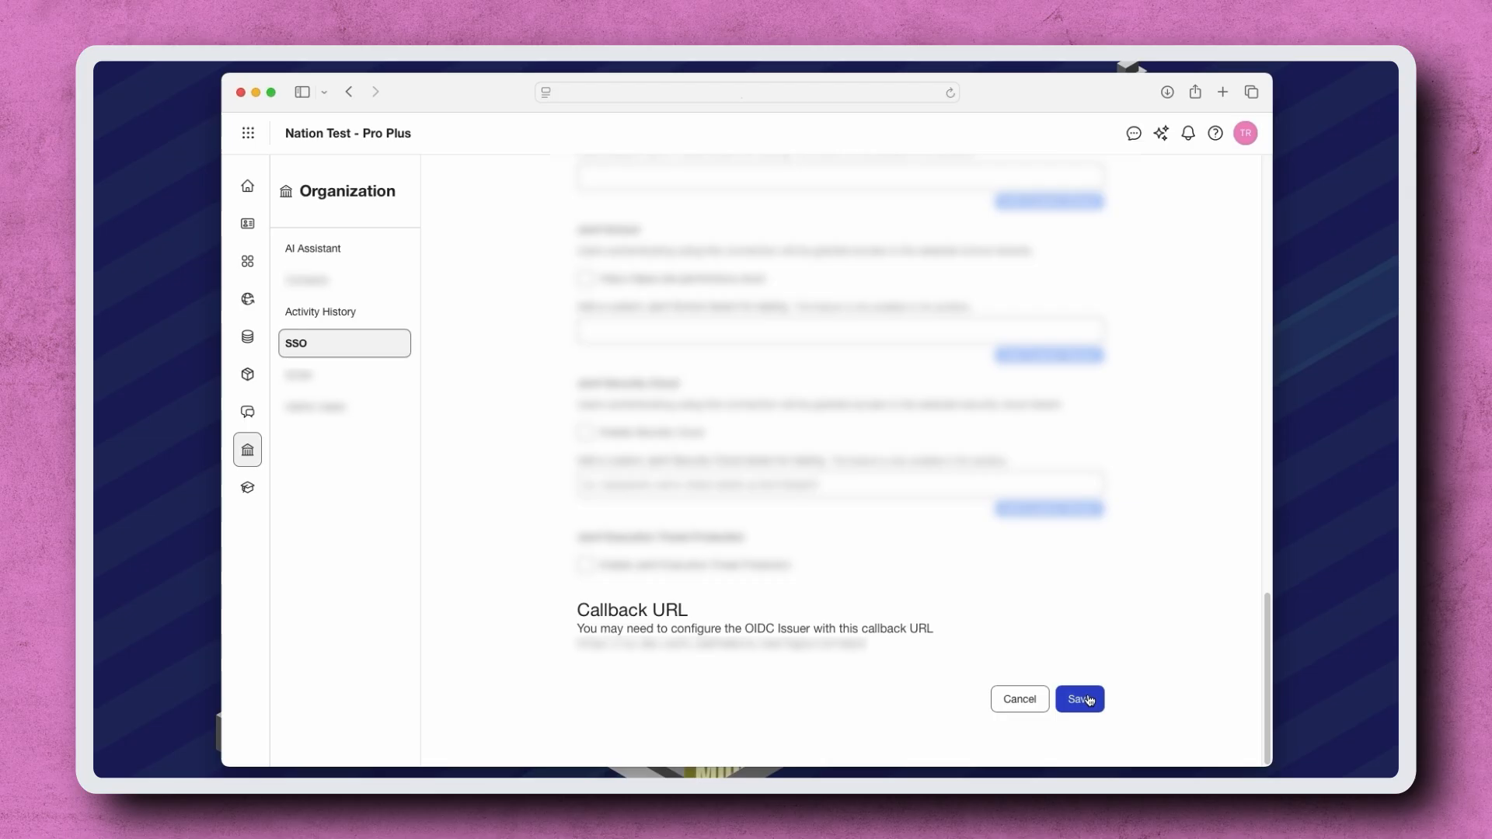